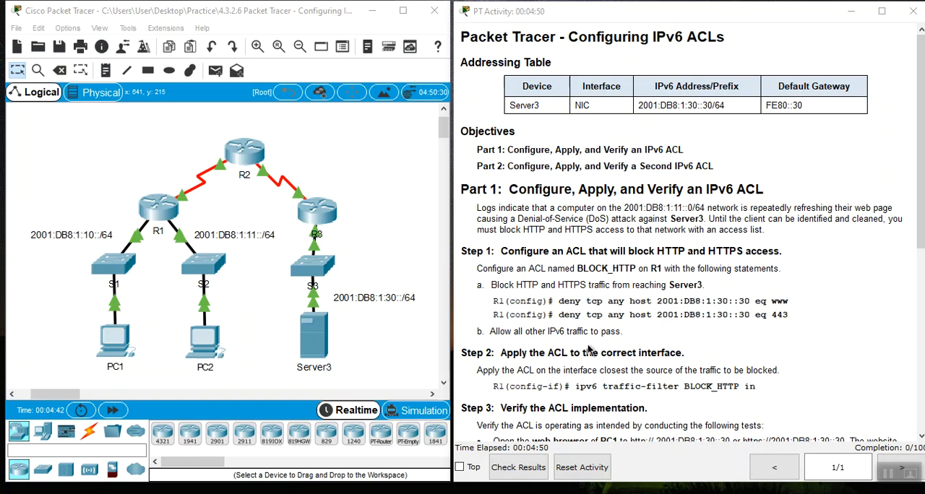
- Open the command line of router R1 and enter global configuration mode
{"action": "left_click", "coordinate": [165, 226]}
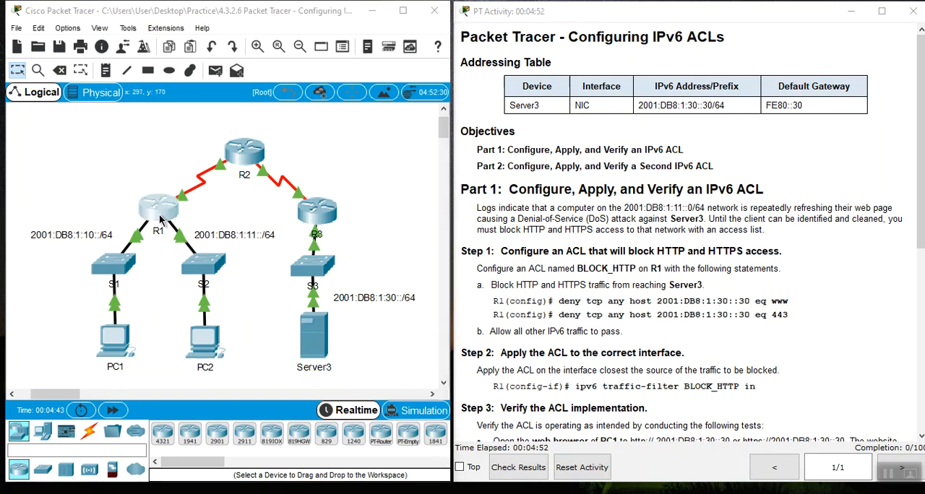
{"action": "left_click_drag", "start_coordinate": [470, 58], "coordinate": [247, 47]}
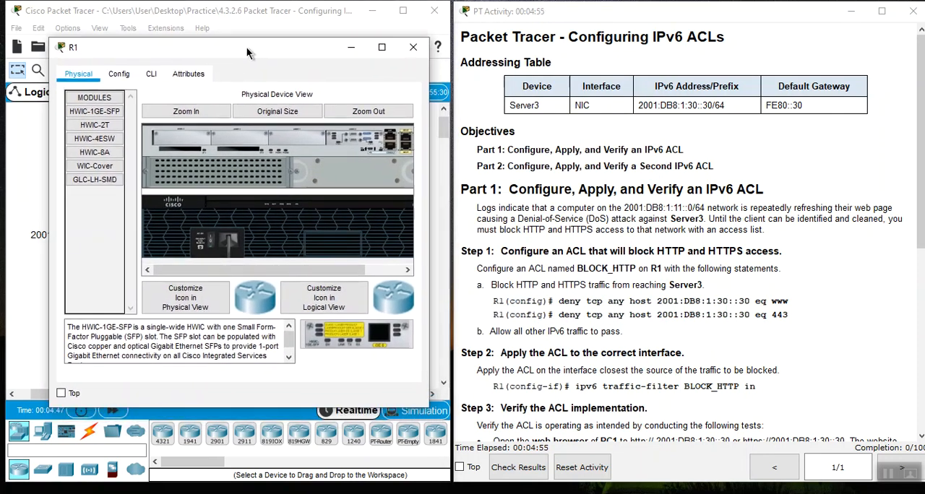
{"action": "left_click", "coordinate": [154, 75]}
{"action": "left_click", "coordinate": [166, 338]}
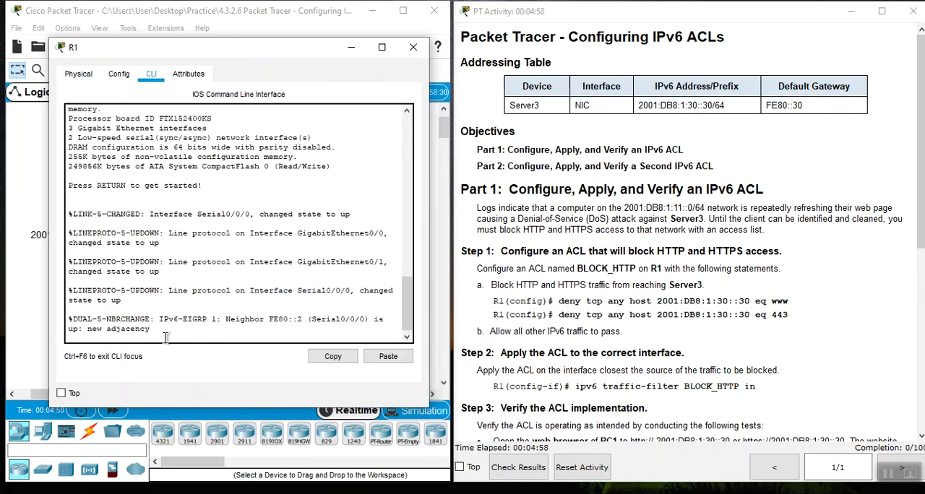
{"action": "key", "text": "Return"}
{"action": "type", "text": "en"}
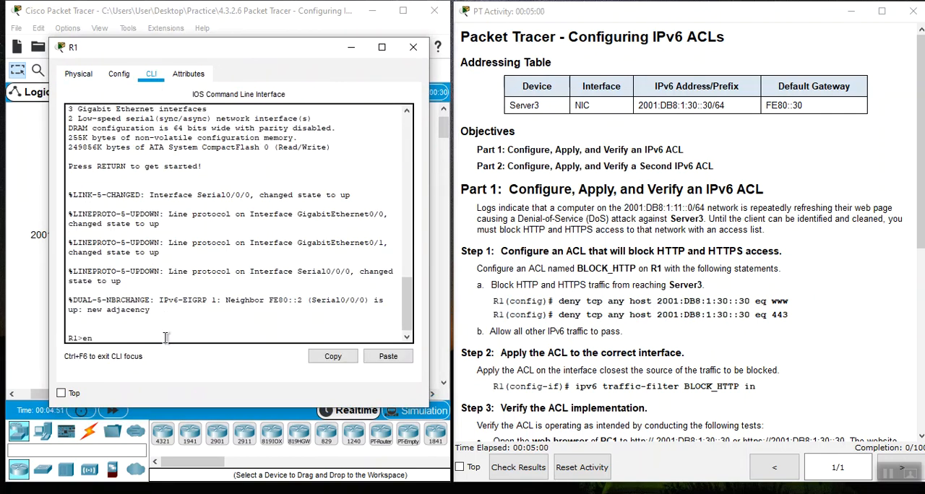
{"action": "key", "text": "Return"}
{"action": "type", "text": "config t"}
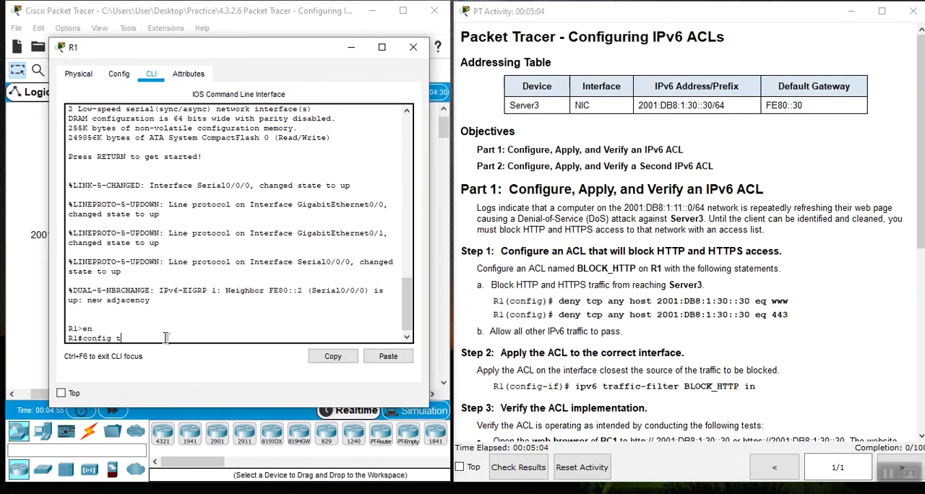
{"action": "key", "text": "Return"}
{"action": "key", "text": "Return"}
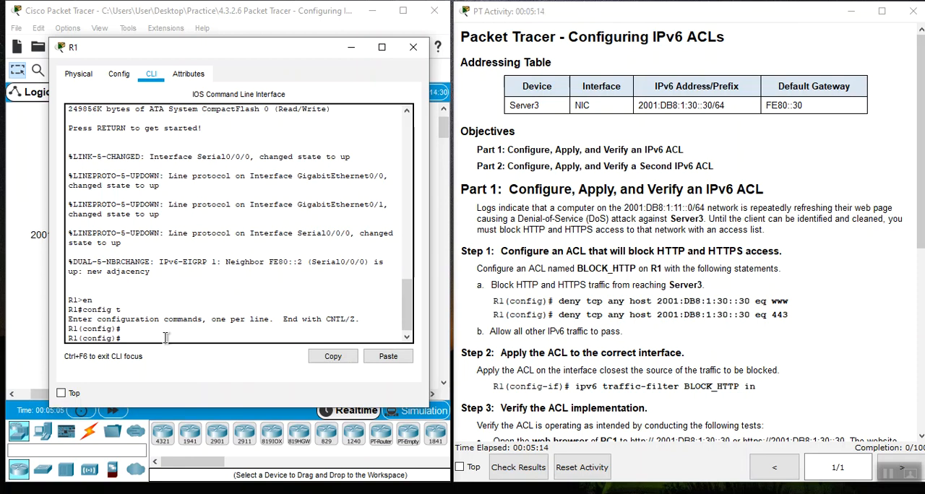
- Create an IPv6 access list named BLOCK_HTTP on R1
{"action": "type", "text": "ipv"}
{"action": "key", "text": "Tab"}
{"action": "type", "text": "acc"}
{"action": "key", "text": "Tab"}
{"action": "type", "text": "B"}
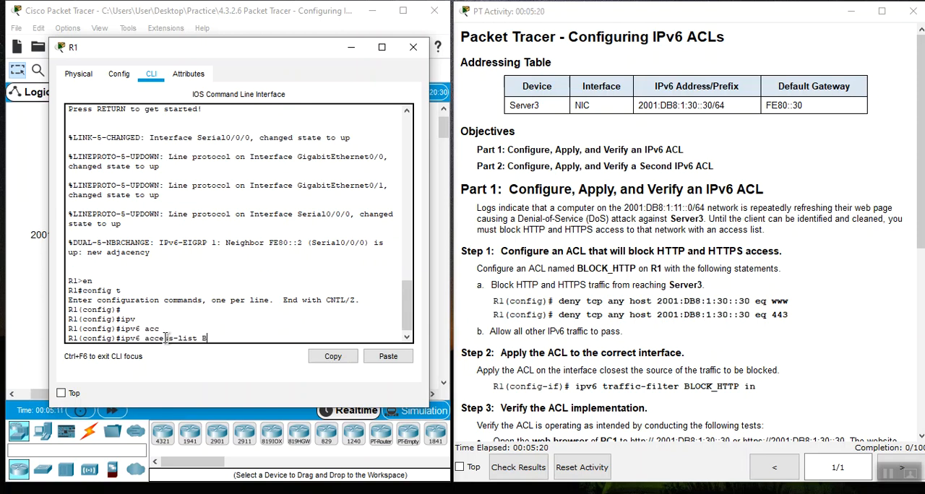
{"action": "type", "text": "LOCK_HTTP"}
{"action": "key", "text": "Return"}
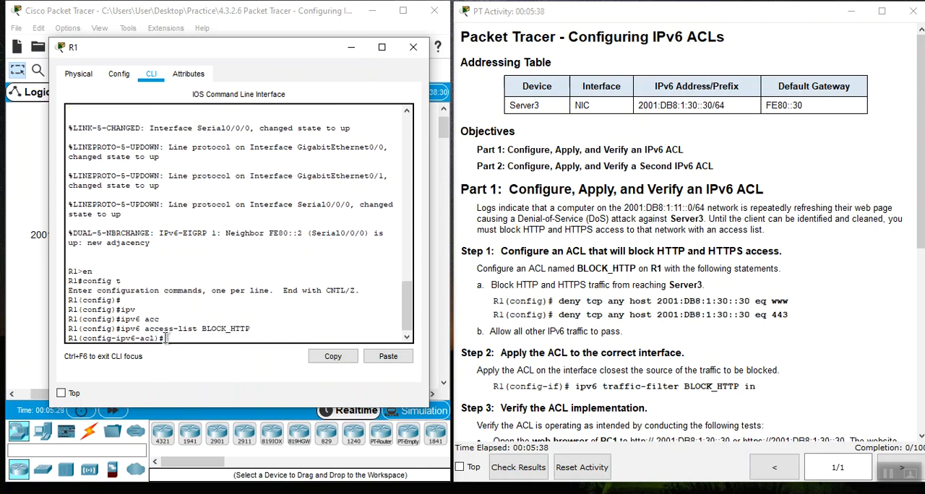
{"action": "type", "text": "DEN"}
{"action": "key", "text": "Tab"}
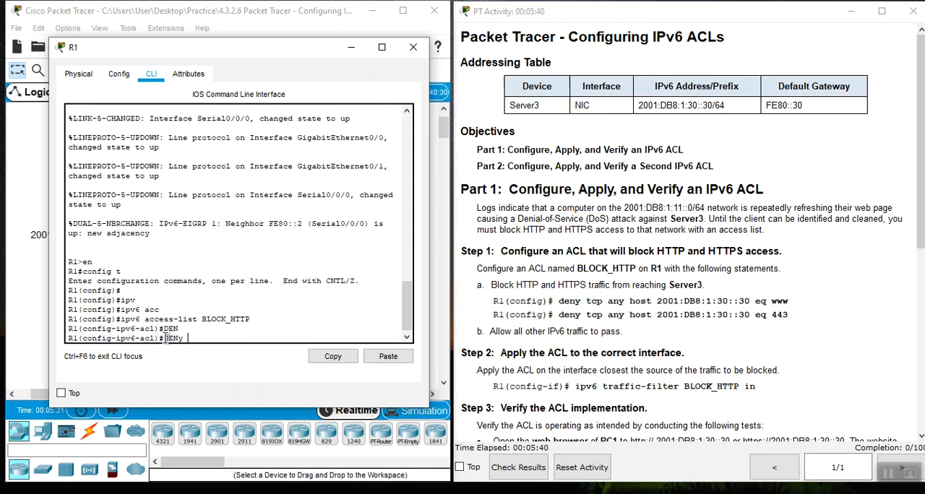
{"action": "type", "text": "tc"}
{"action": "key", "text": "Tab"}
{"action": "type", "text": "an"}
{"action": "key", "text": "Tab"}
{"action": "type", "text": "hos"}
{"action": "key", "text": "Tab"}
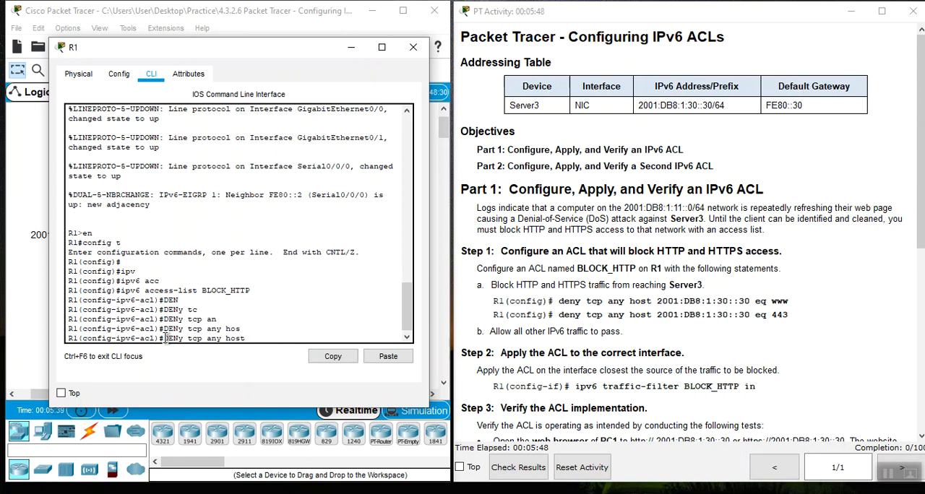
{"action": "left_click", "coordinate": [388, 357]}
{"action": "type", "text": "e"}
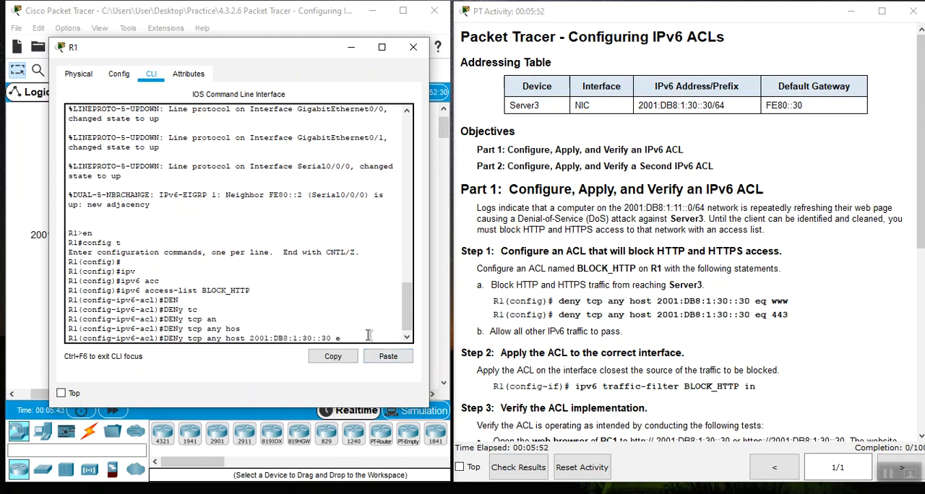
{"action": "key", "text": "Tab"}
{"action": "type", "text": "q "}
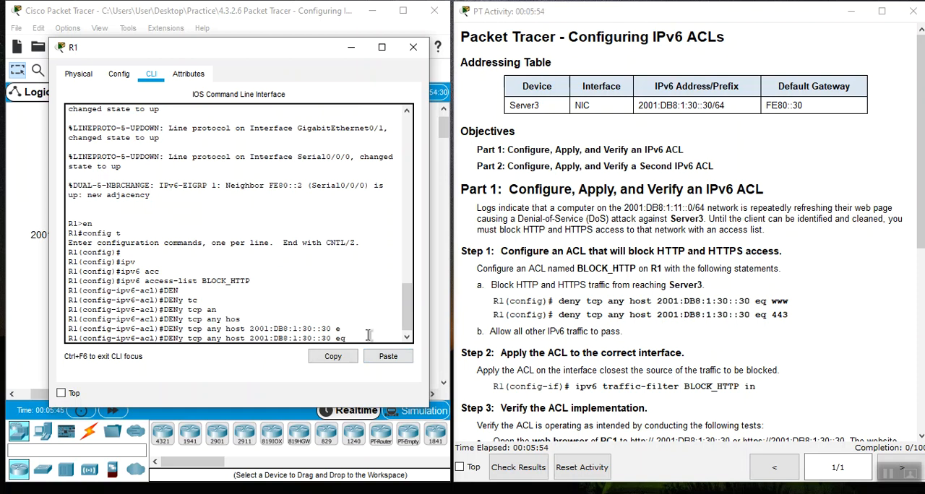
{"action": "type", "text": "www"}
{"action": "key", "text": "Return"}
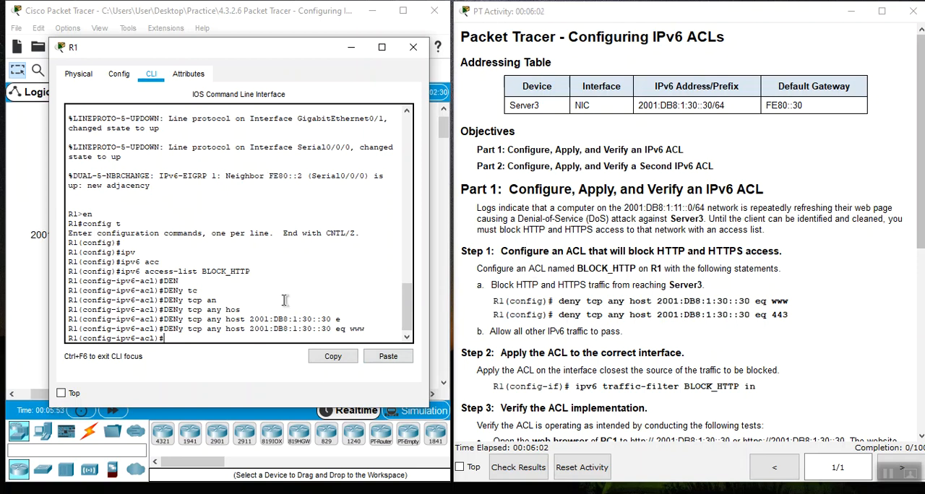
- Add a matching rule denying TCP from any source to host 2001:DB8:1:30::30 with port eq 443
{"action": "key", "text": "Up"}
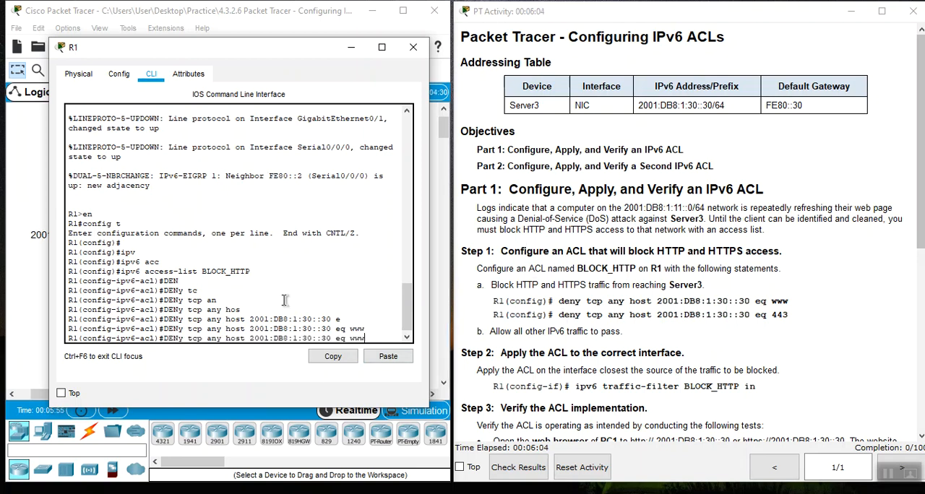
{"action": "key", "text": "BackSpace"}
{"action": "key", "text": "BackSpace"}
{"action": "key", "text": "BackSpace"}
{"action": "type", "text": "443"}
{"action": "key", "text": "Return"}
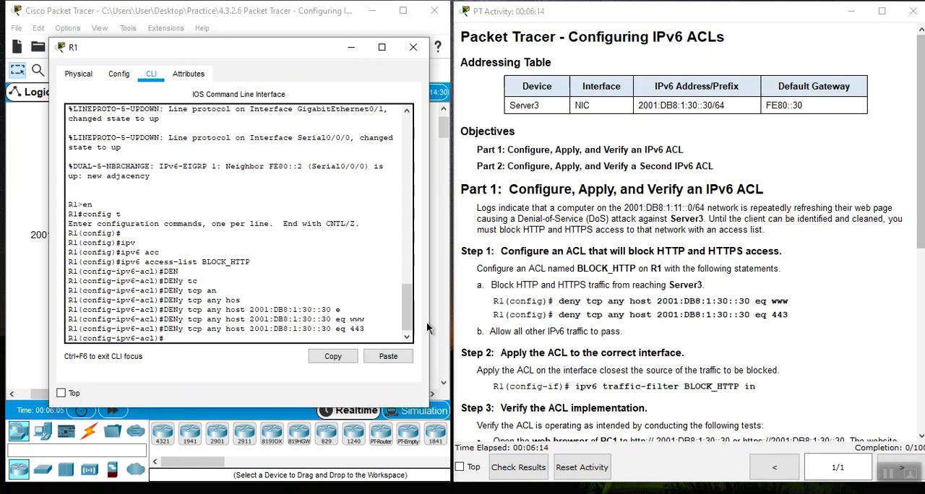
- Allow all other IPv6 traffic in the access list with permit ipv6 any any
{"action": "left_click_drag", "start_coordinate": [488, 334], "coordinate": [627, 333]}
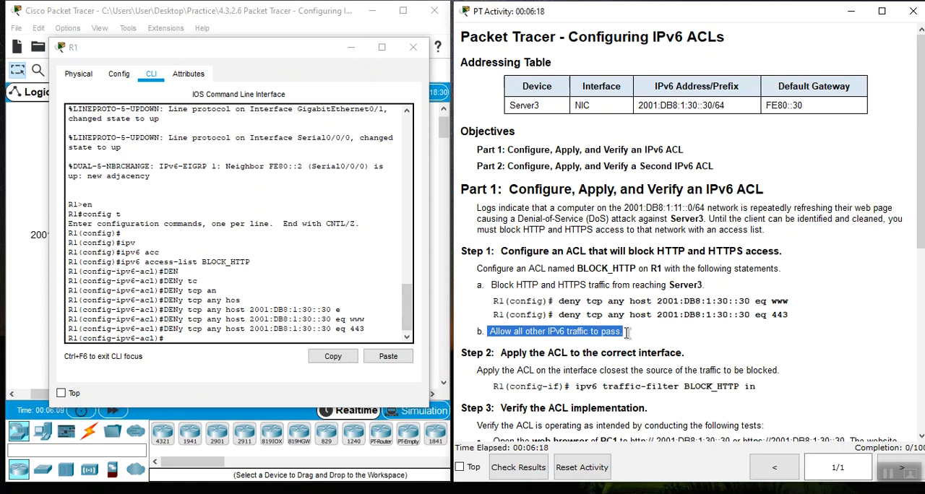
{"action": "left_click", "coordinate": [628, 333]}
{"action": "left_click", "coordinate": [173, 338]}
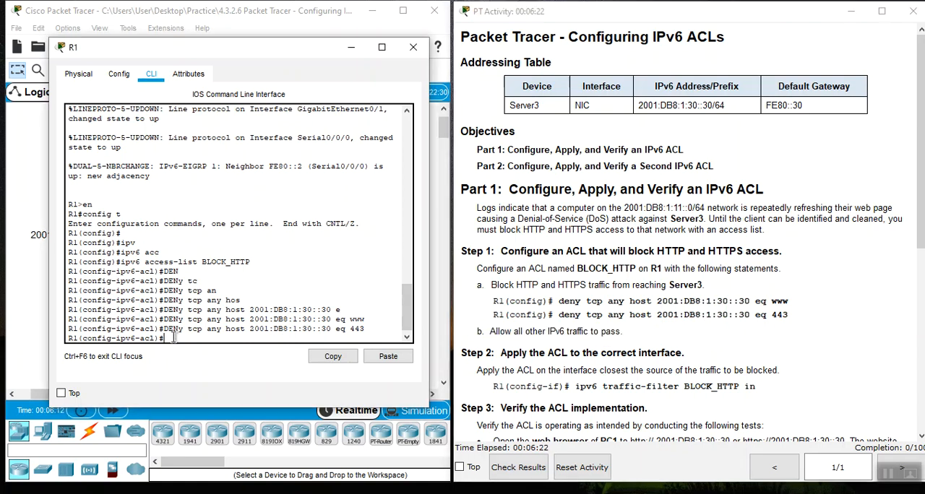
{"action": "type", "text": "per"}
{"action": "key", "text": "Tab"}
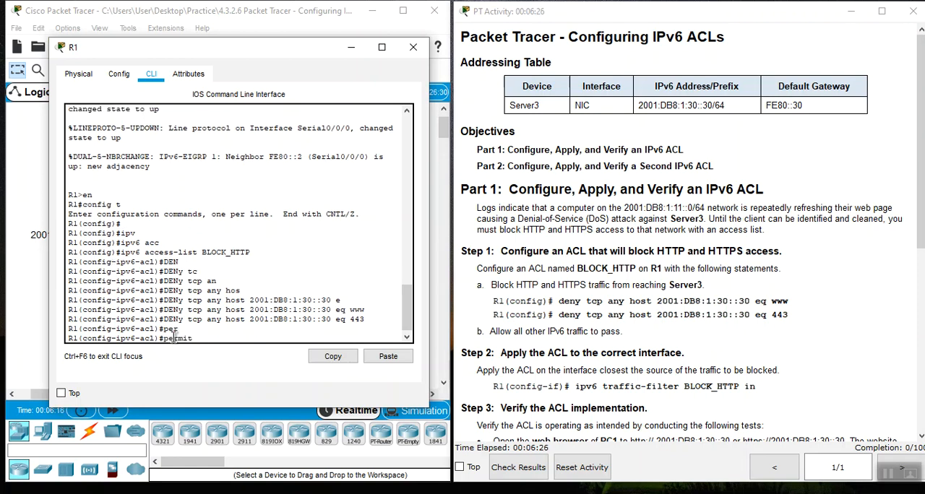
{"action": "type", "text": "ipv"}
{"action": "key", "text": "Tab"}
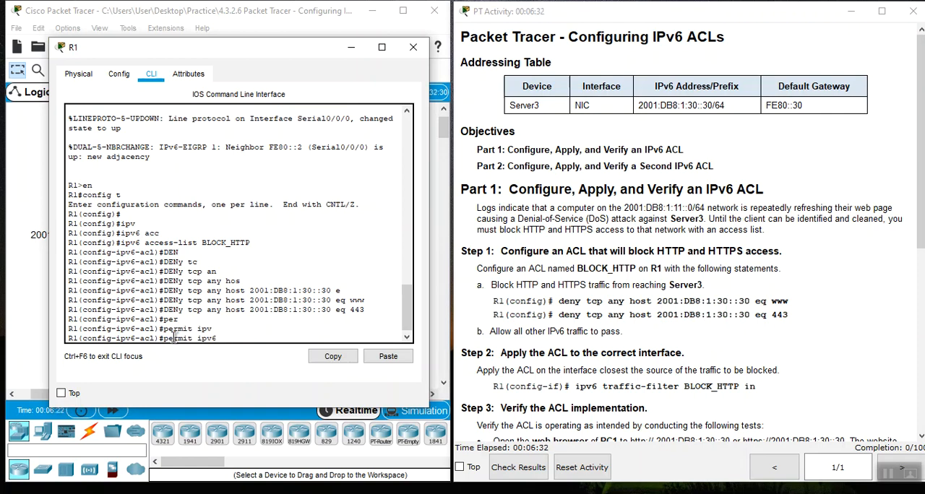
{"action": "type", "text": "an"}
{"action": "key", "text": "Tab"}
{"action": "type", "text": "an"}
{"action": "key", "text": "Tab"}
{"action": "key", "text": "Return"}
- Consult the instructions for applying the ACL and enter interface configuration mode for gi0/1 on R1
{"action": "scroll", "coordinate": [460, 98], "scroll_direction": "down", "scroll_amount": 3}
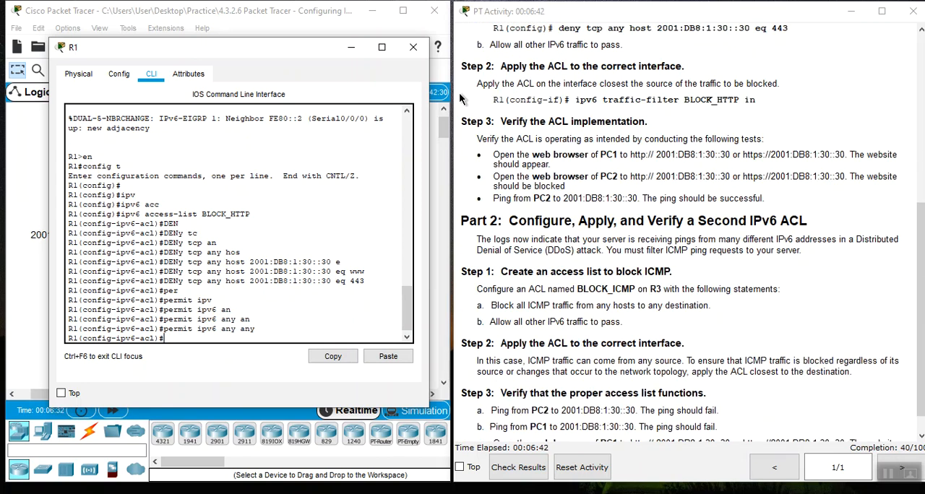
{"action": "left_click", "coordinate": [504, 69]}
{"action": "left_click_drag", "start_coordinate": [504, 68], "coordinate": [699, 63]}
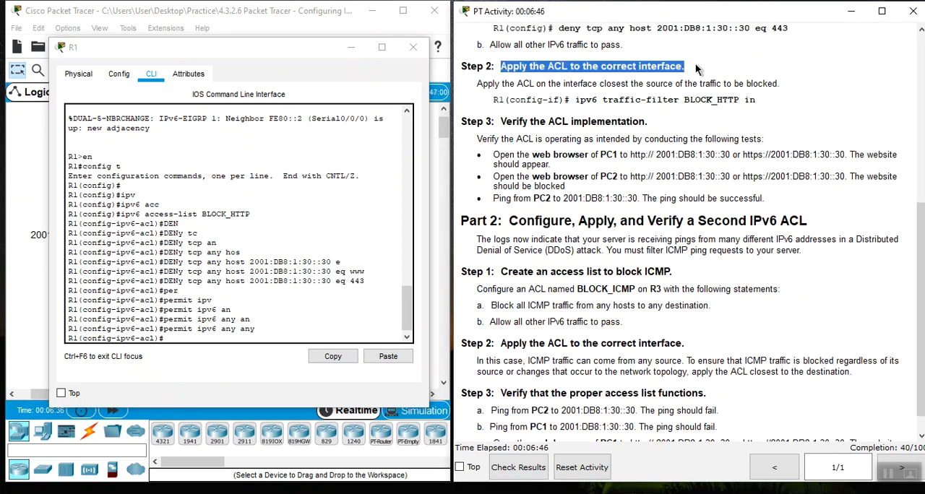
{"action": "left_click", "coordinate": [696, 65]}
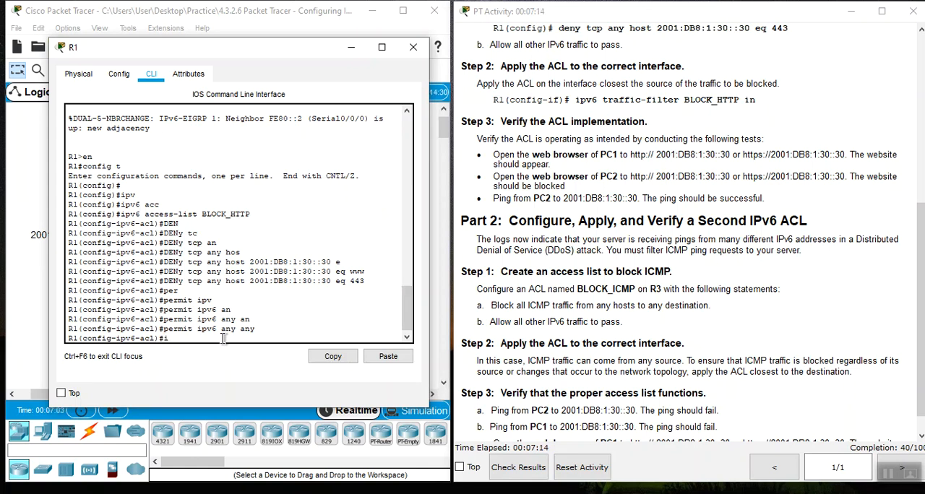
{"action": "type", "text": "gi0/"}
{"action": "type", "text": "1"}
{"action": "key", "text": "Return"}
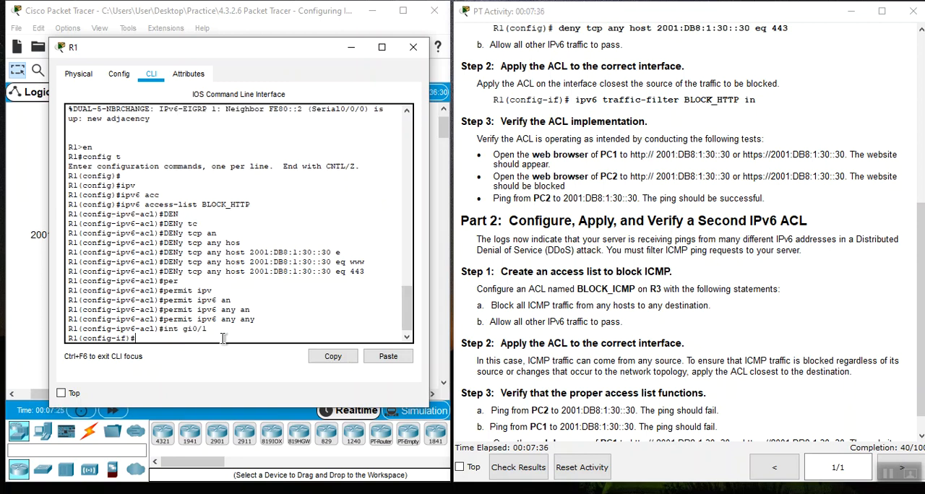
- Apply BLOCK_HTTP to the interface as an inbound IPv6 traffic filter
{"action": "type", "text": "ipv"}
{"action": "key", "text": "Tab"}
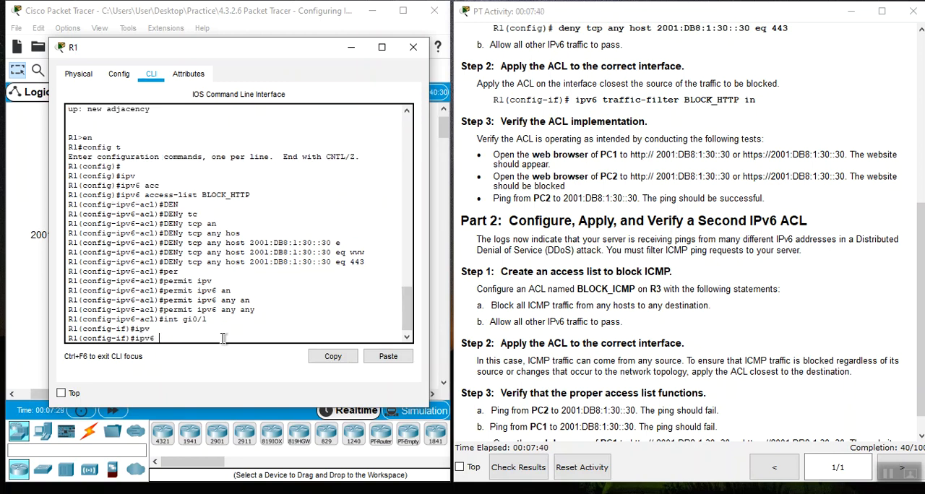
{"action": "type", "text": "tr"}
{"action": "key", "text": "Tab"}
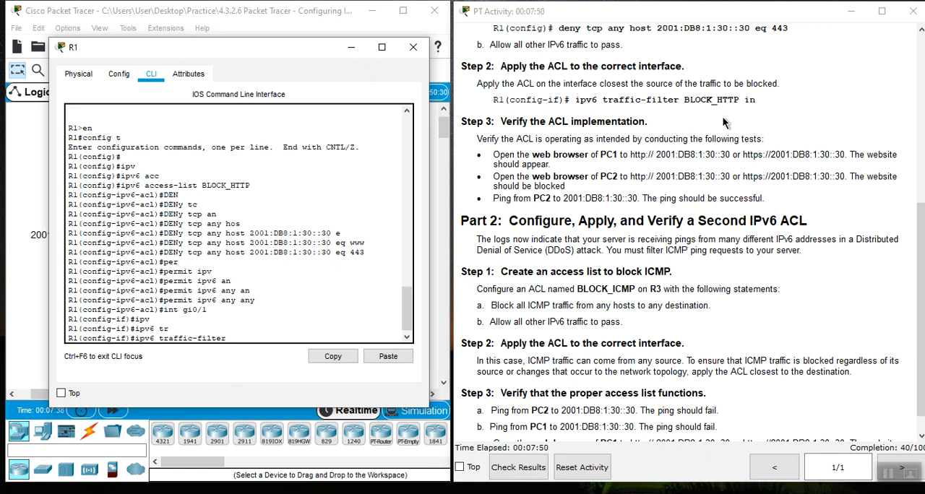
{"action": "type", "text": "OCK_HTTP in"}
{"action": "key", "text": "Return"}
{"action": "key", "text": "Return"}
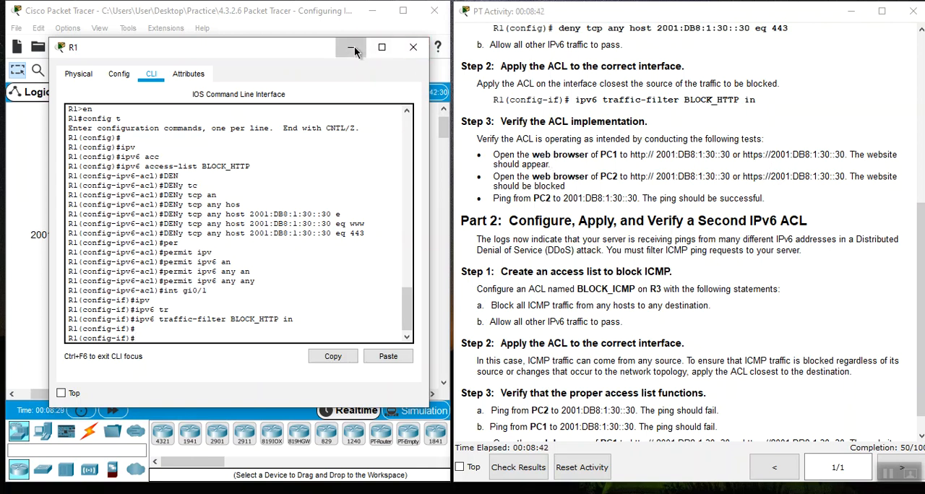
- Close the R1 window and open PC1's web browser, narrowing its window beside the instructions
{"action": "left_click", "coordinate": [415, 48]}
{"action": "left_click", "coordinate": [115, 341]}
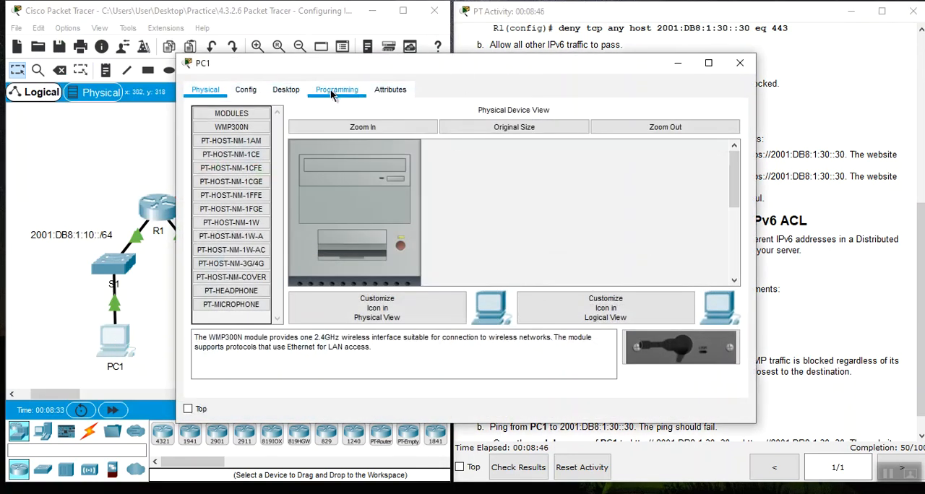
{"action": "left_click", "coordinate": [290, 94]}
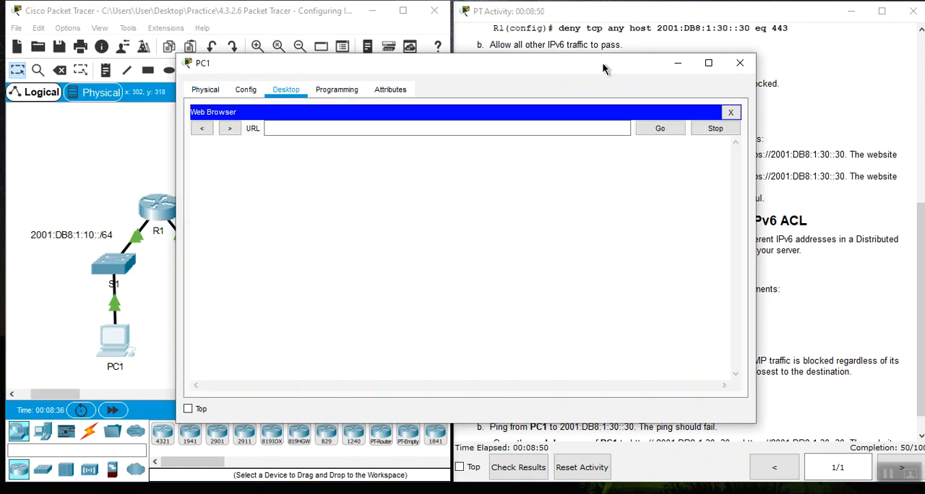
{"action": "left_click_drag", "start_coordinate": [605, 68], "coordinate": [445, 48]}
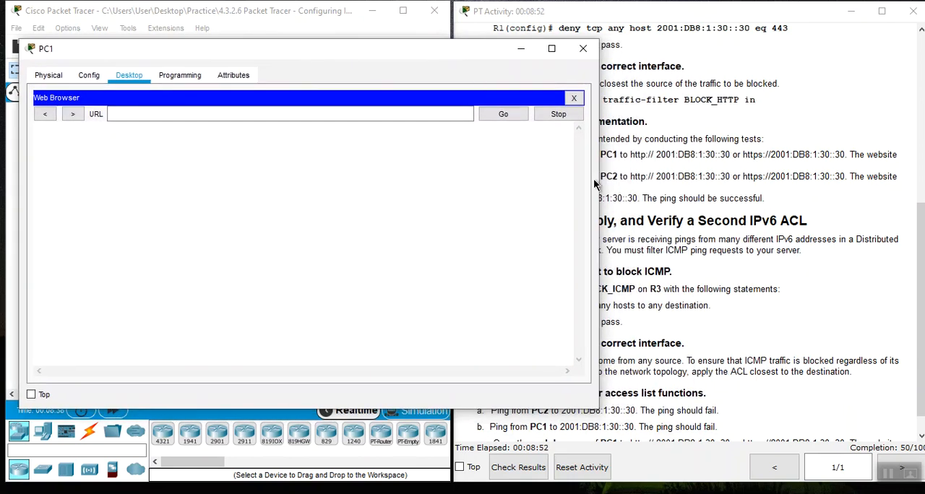
{"action": "left_click_drag", "start_coordinate": [599, 189], "coordinate": [432, 233]}
{"action": "left_click", "coordinate": [127, 116]}
{"action": "right_click", "coordinate": [125, 116]}
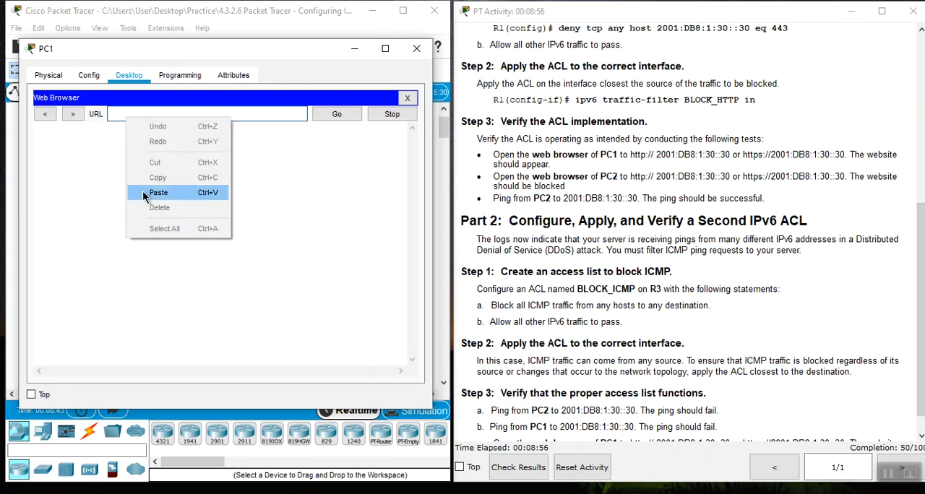
{"action": "left_click", "coordinate": [144, 182]}
{"action": "key", "text": "Return"}
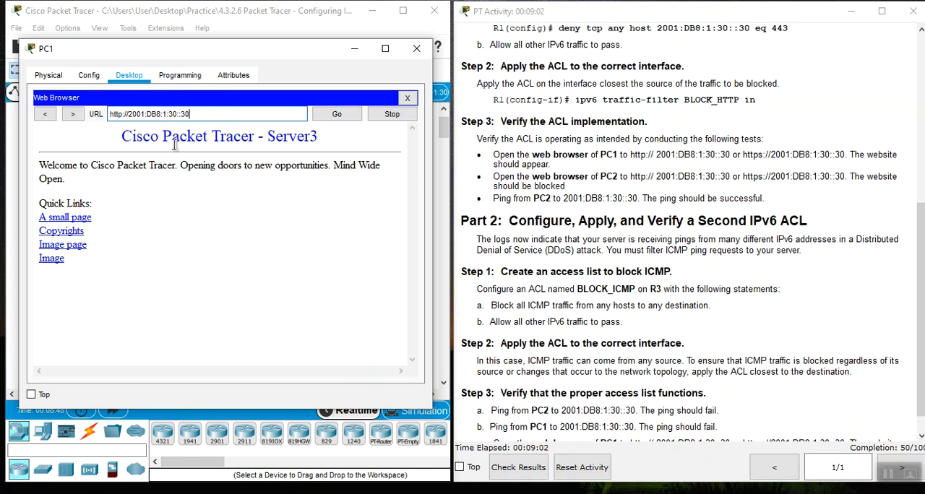
{"action": "left_click_drag", "start_coordinate": [268, 136], "coordinate": [319, 137]}
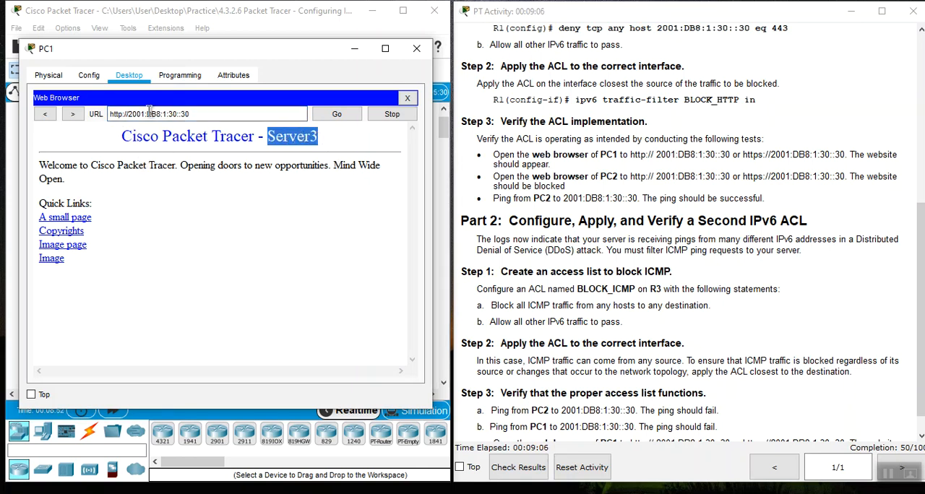
{"action": "left_click", "coordinate": [120, 116]}
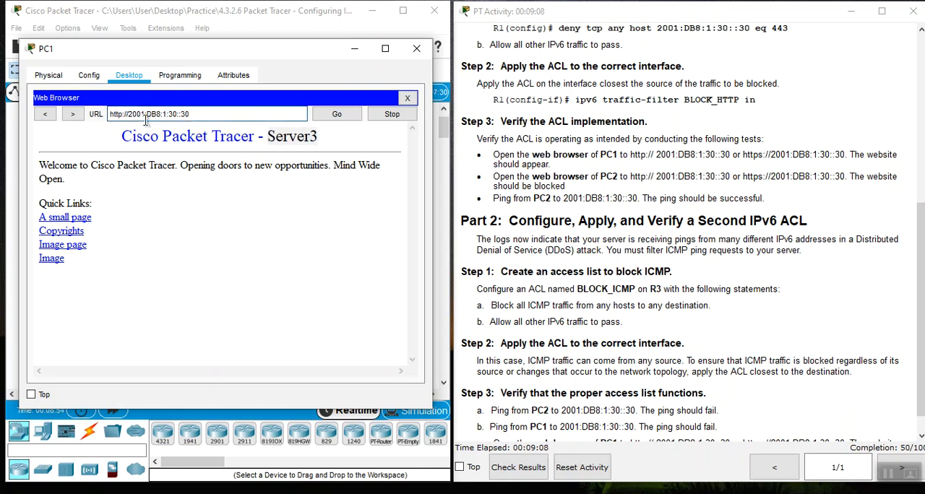
{"action": "type", "text": "s"}
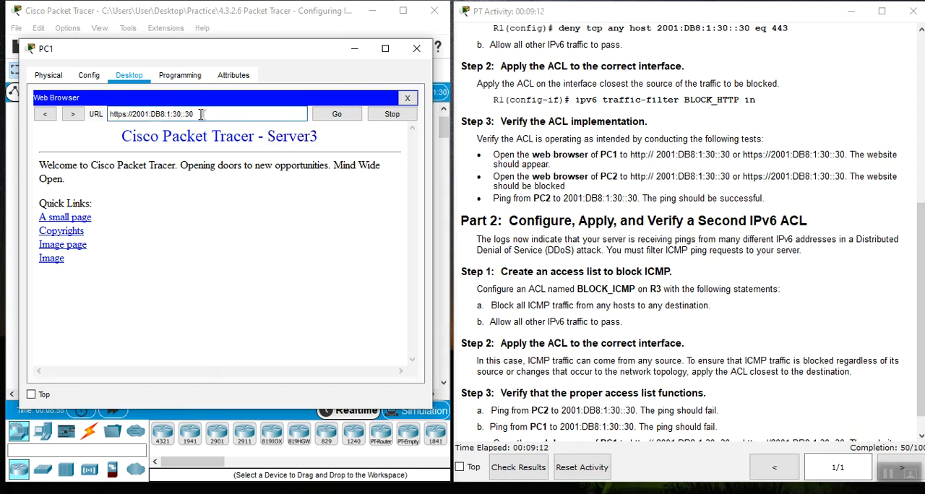
{"action": "left_click_drag", "start_coordinate": [267, 138], "coordinate": [310, 138]}
{"action": "left_click", "coordinate": [407, 98]}
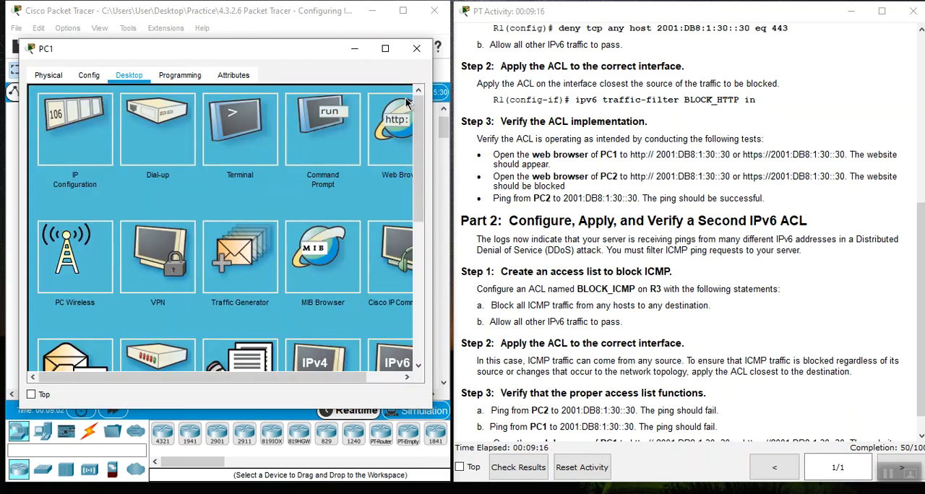
- Close PC1's window, open PC2's web browser and move the PC2 window away from the instructions
{"action": "left_click", "coordinate": [426, 48]}
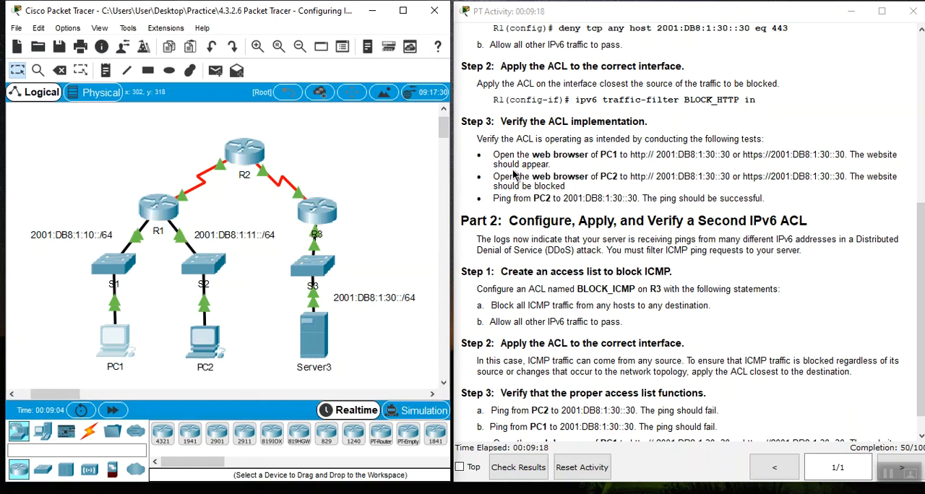
{"action": "left_click_drag", "start_coordinate": [496, 176], "coordinate": [531, 177]}
{"action": "left_click", "coordinate": [547, 176]}
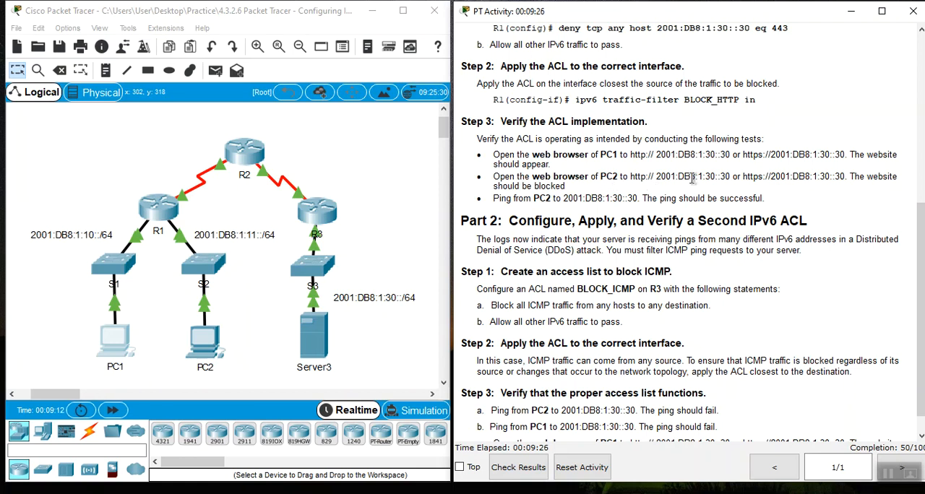
{"action": "left_click", "coordinate": [203, 345]}
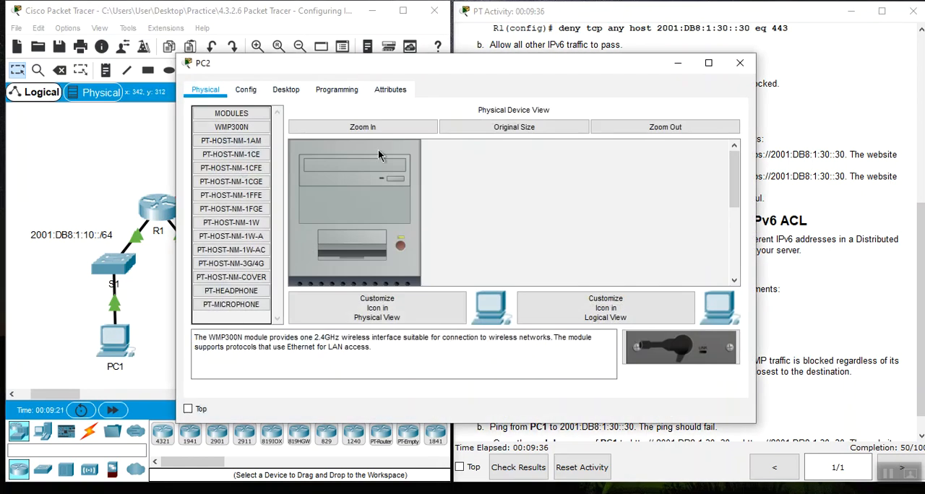
{"action": "left_click", "coordinate": [293, 92]}
{"action": "left_click_drag", "start_coordinate": [541, 68], "coordinate": [409, 40]}
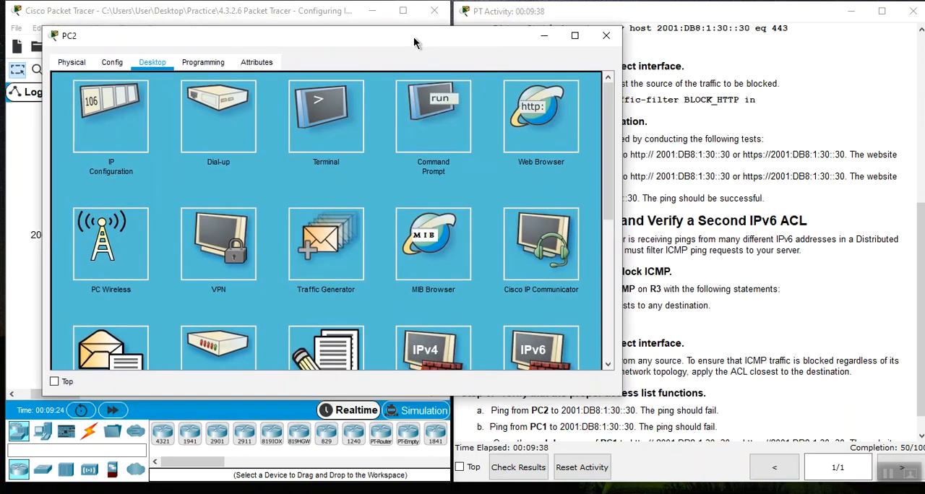
{"action": "left_click", "coordinate": [536, 135]}
{"action": "left_click", "coordinate": [193, 105]}
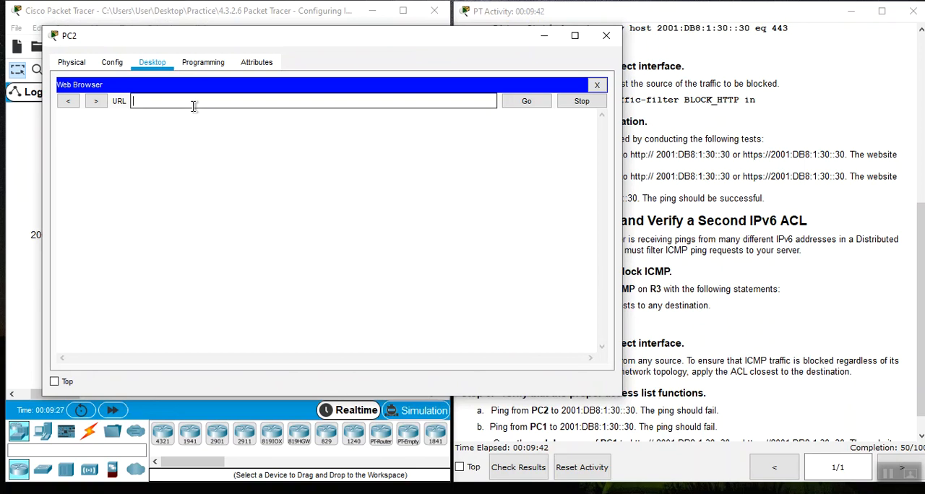
{"action": "right_click", "coordinate": [193, 105]}
{"action": "left_click", "coordinate": [222, 181]}
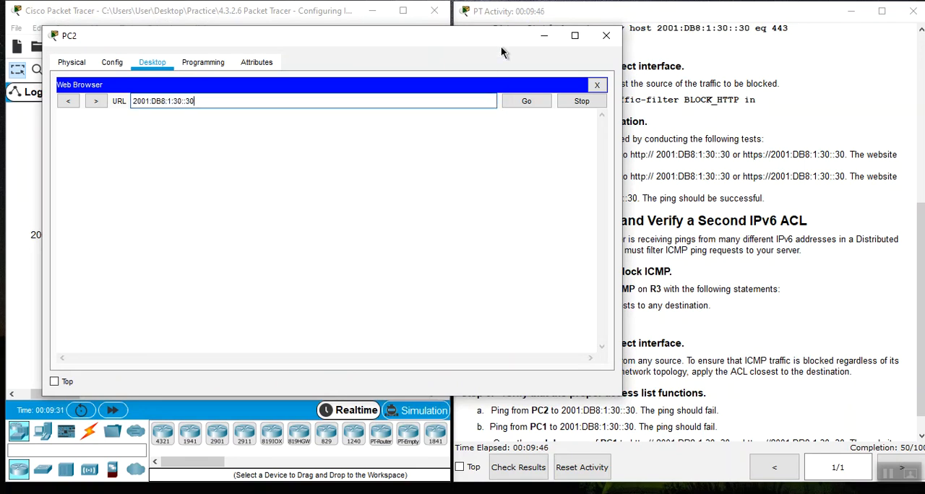
{"action": "left_click_drag", "start_coordinate": [502, 36], "coordinate": [453, 52]}
{"action": "left_click", "coordinate": [476, 117]}
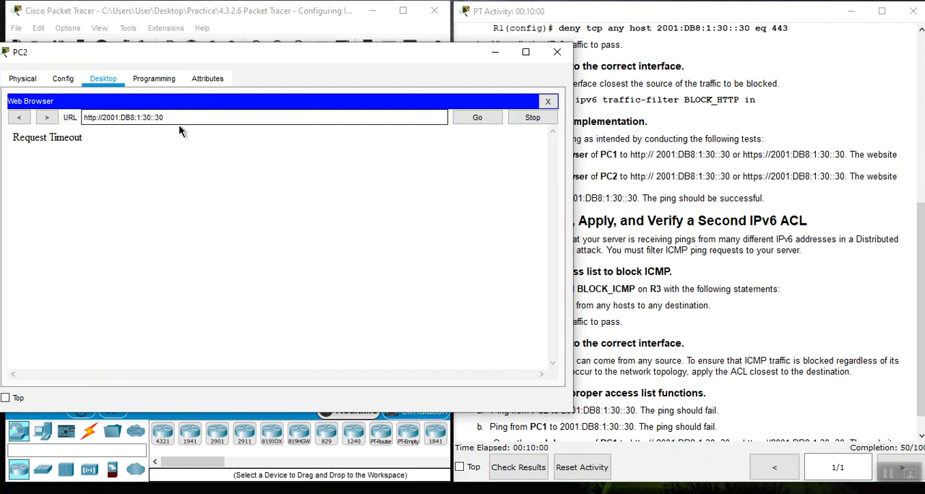
{"action": "left_click", "coordinate": [96, 120]}
{"action": "type", "text": "s"}
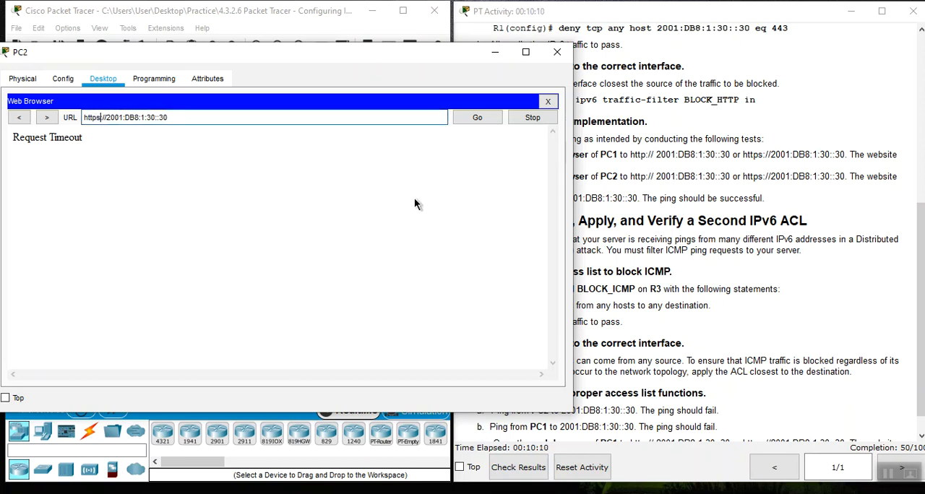
{"action": "left_click", "coordinate": [477, 119]}
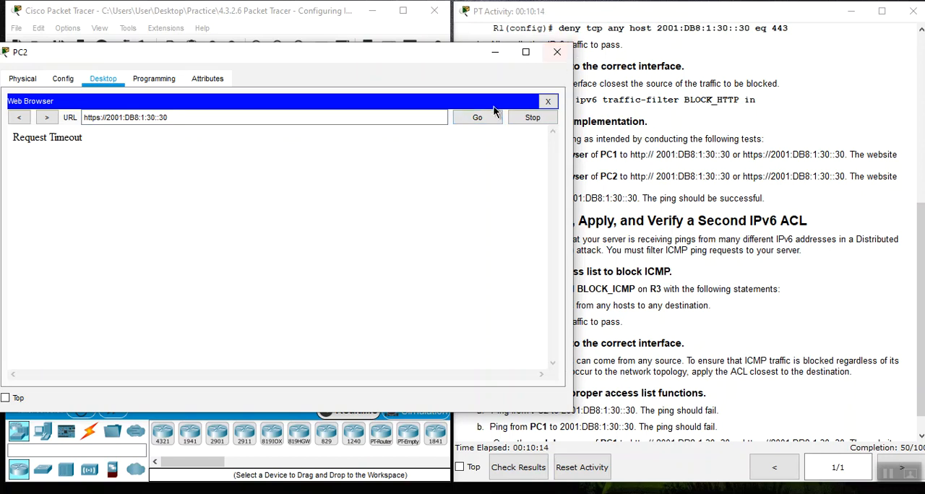
{"action": "left_click", "coordinate": [548, 101]}
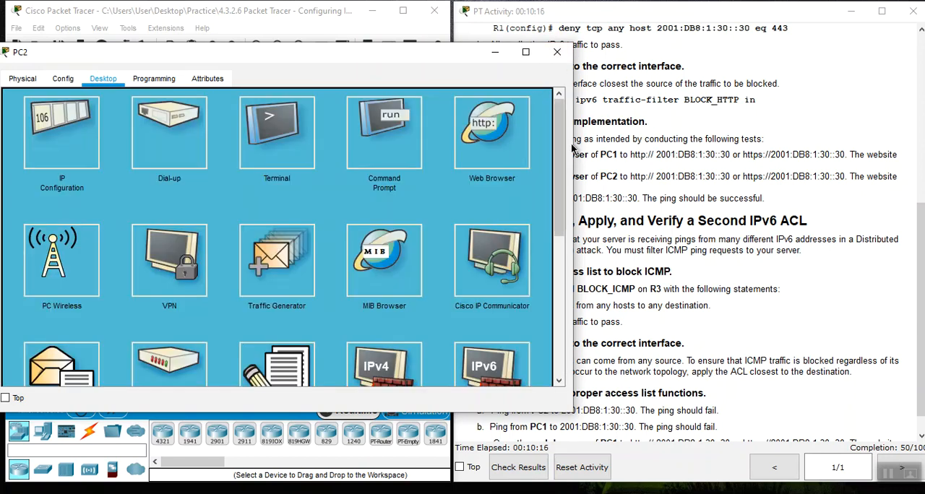
{"action": "left_click", "coordinate": [496, 52]}
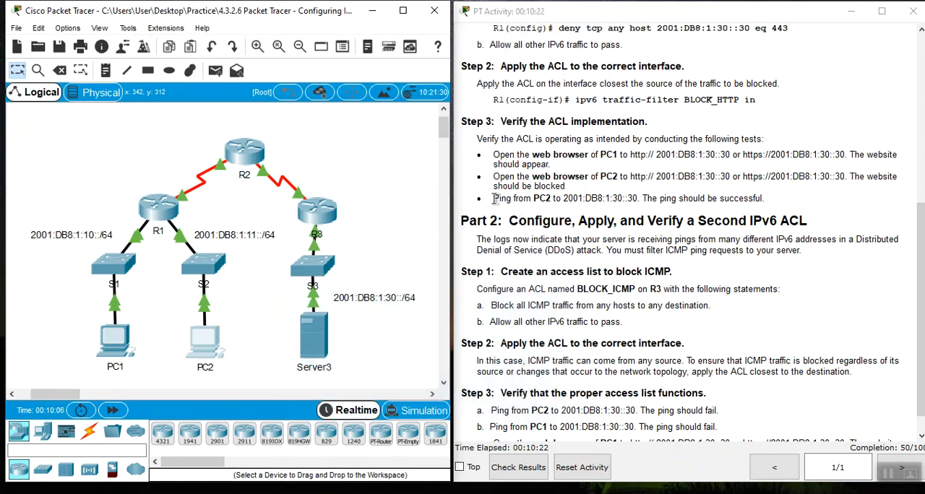
- Ping 2001:DB8:1:30::30 from PC2's command prompt and close the PC2 window
{"action": "left_click_drag", "start_coordinate": [495, 198], "coordinate": [506, 220]}
{"action": "left_click", "coordinate": [539, 203]}
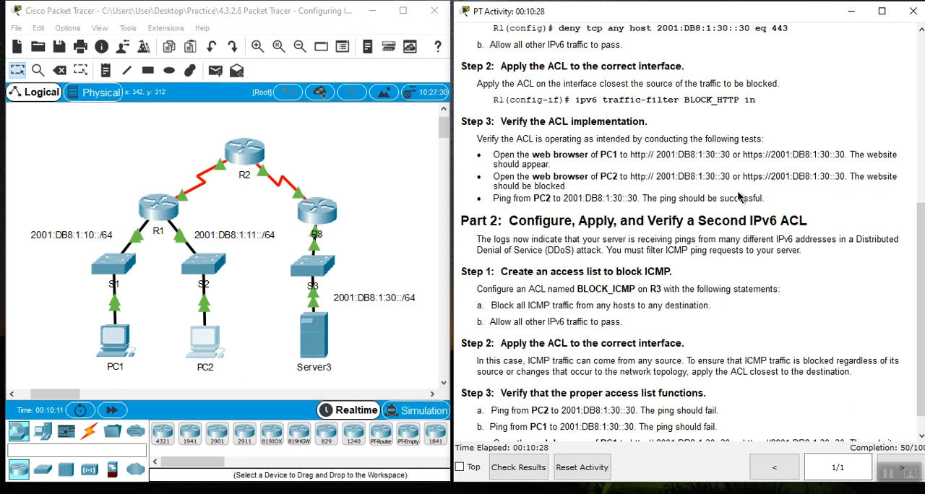
{"action": "left_click", "coordinate": [206, 349]}
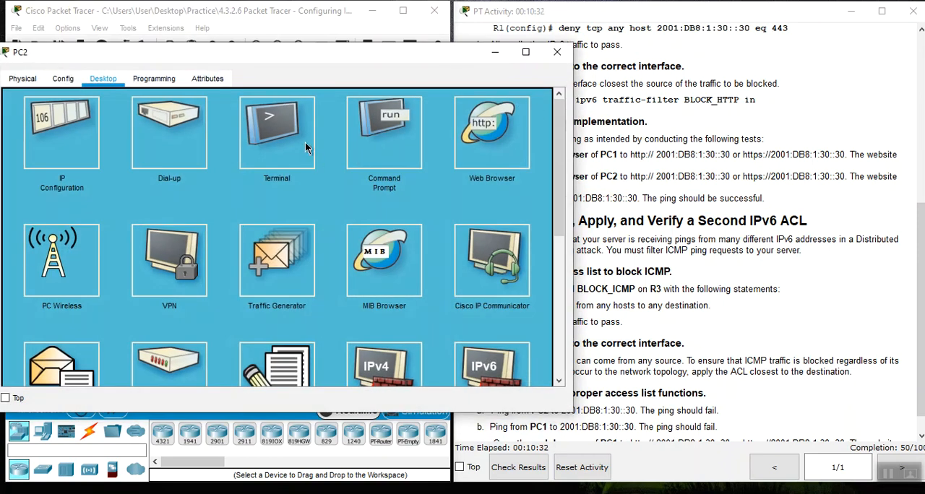
{"action": "left_click", "coordinate": [391, 127]}
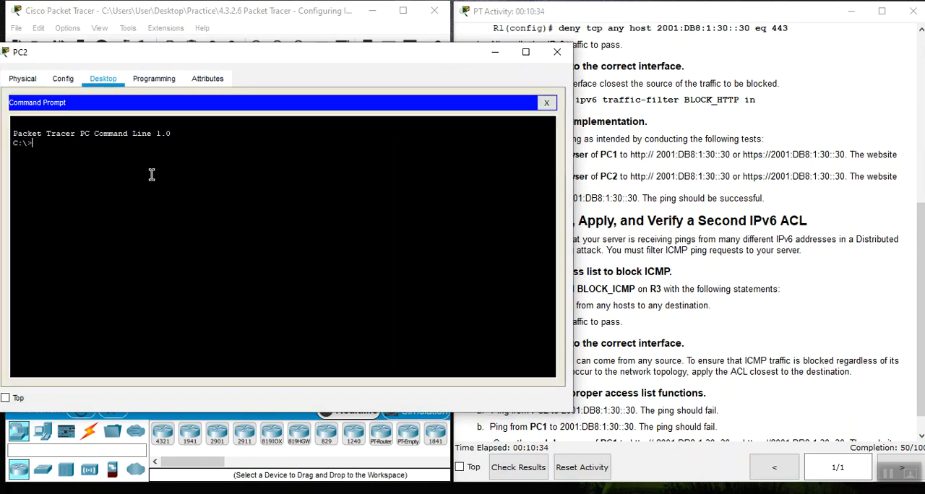
{"action": "type", "text": "ping"}
{"action": "right_click", "coordinate": [127, 172]}
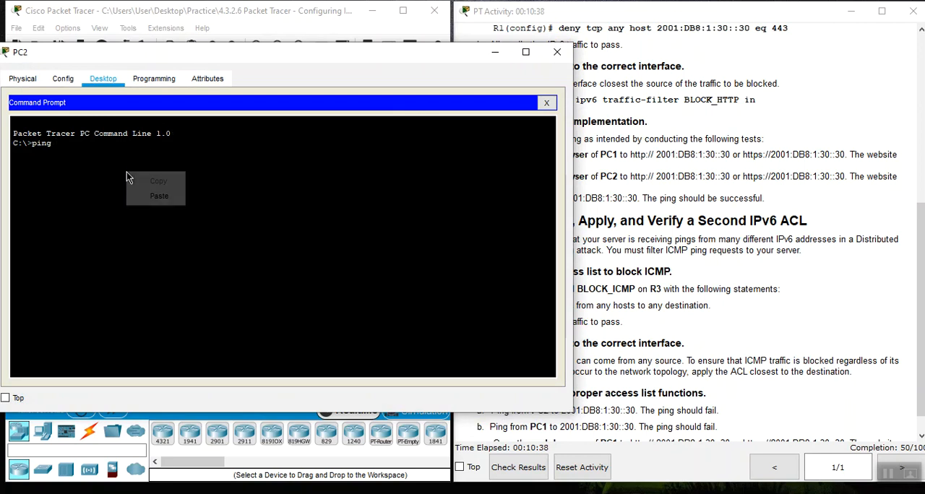
{"action": "left_click", "coordinate": [158, 196]}
{"action": "key", "text": "Return"}
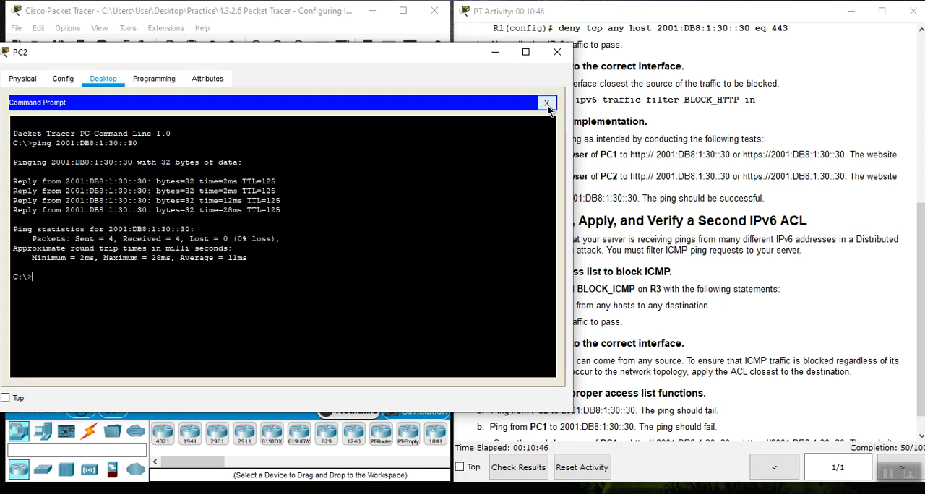
{"action": "left_click", "coordinate": [557, 52]}
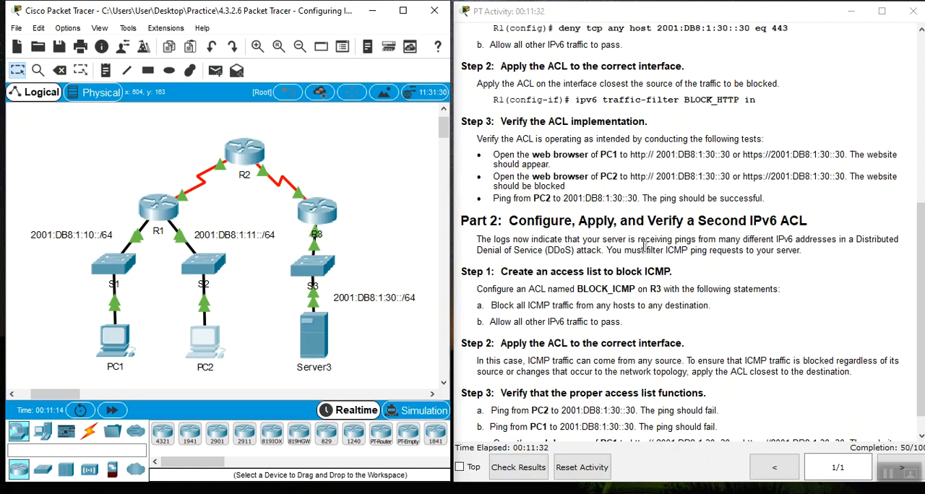
- Read the Part 2 instructions, then open R3's command line and enter global configuration mode
{"action": "scroll", "coordinate": [708, 277], "scroll_direction": "down", "scroll_amount": 1}
{"action": "left_click_drag", "start_coordinate": [509, 197], "coordinate": [573, 198]}
{"action": "left_click", "coordinate": [691, 202]}
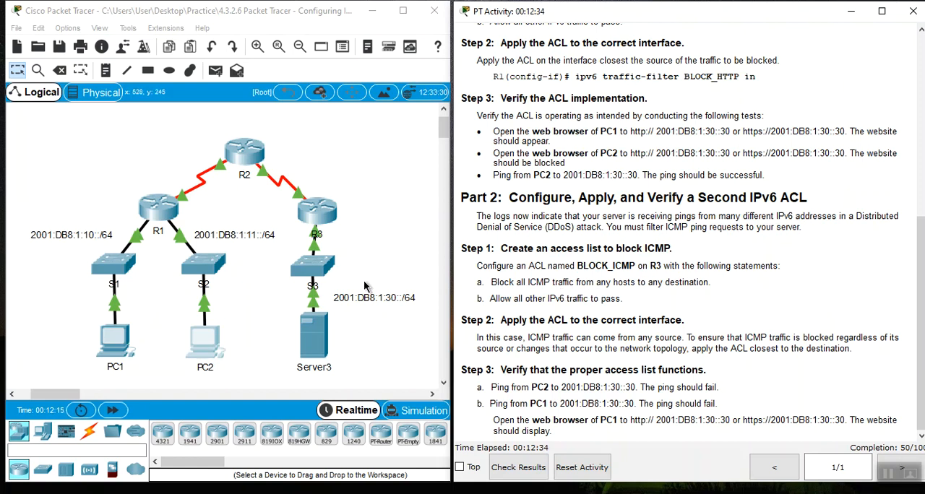
{"action": "left_click", "coordinate": [313, 217]}
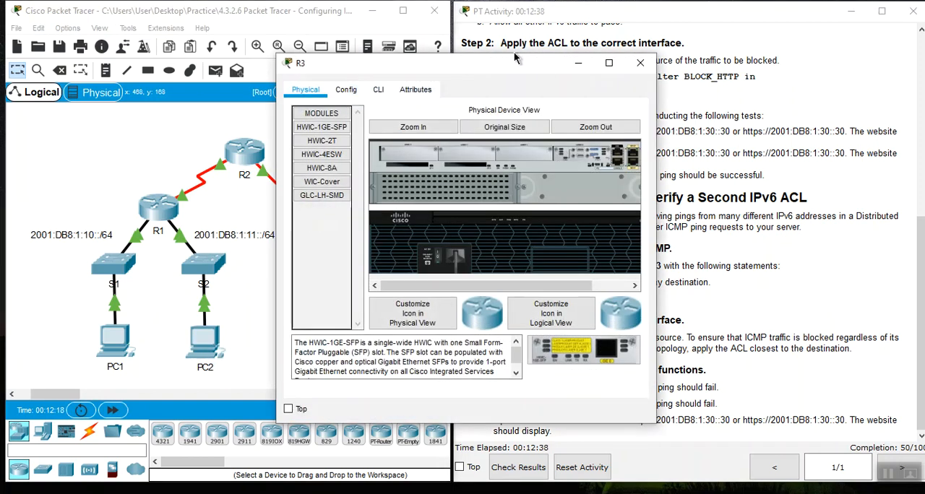
{"action": "left_click_drag", "start_coordinate": [515, 63], "coordinate": [279, 60]}
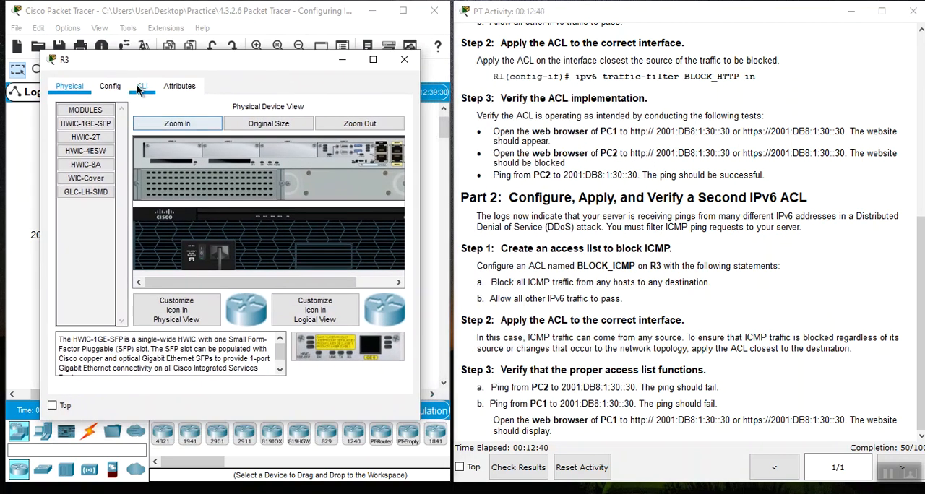
{"action": "left_click", "coordinate": [141, 87]}
{"action": "key", "text": "Return"}
{"action": "key", "text": "Return"}
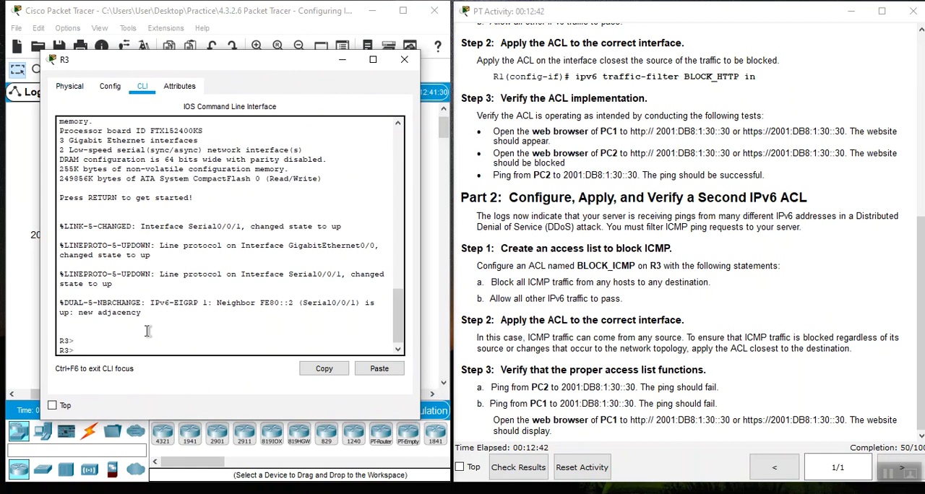
{"action": "type", "text": "en"}
{"action": "key", "text": "Return"}
{"action": "type", "text": "config t"}
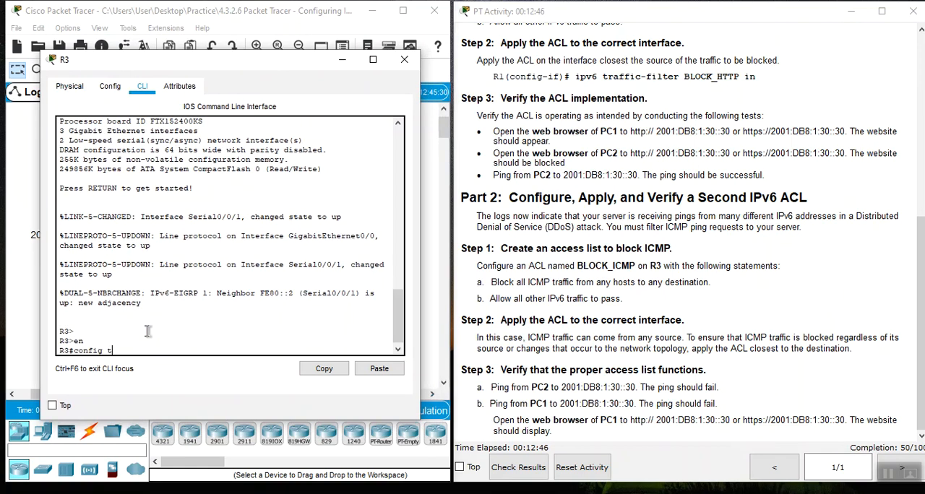
{"action": "key", "text": "Return"}
{"action": "key", "text": "Return"}
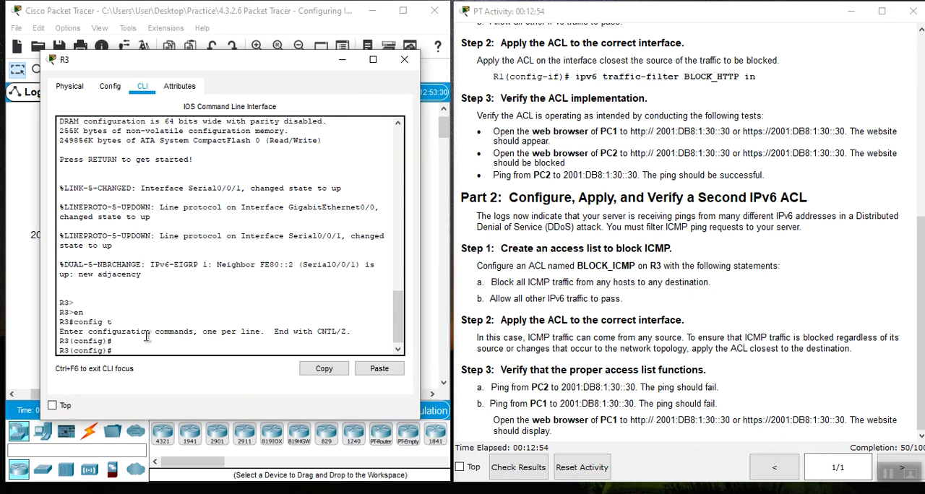
- Create the IPv6 access list BLOCK_ICMP on R3
{"action": "type", "text": "ipv"}
{"action": "key", "text": "Tab"}
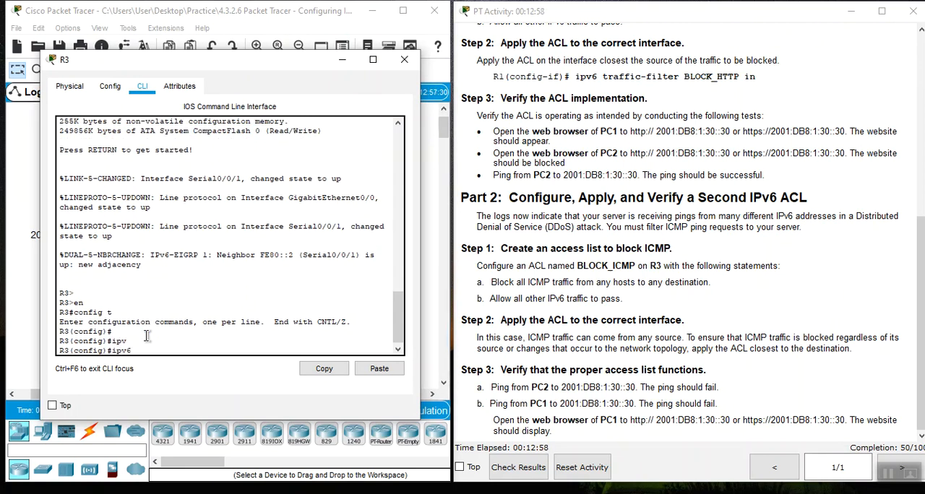
{"action": "type", "text": "acc"}
{"action": "key", "text": "Tab"}
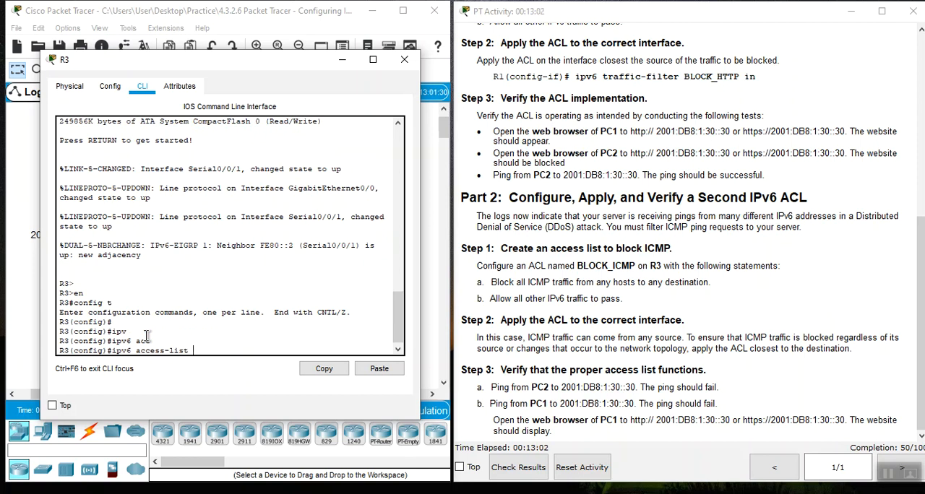
{"action": "type", "text": "BLOCK"}
{"action": "type", "text": "_ICMP"}
{"action": "key", "text": "Return"}
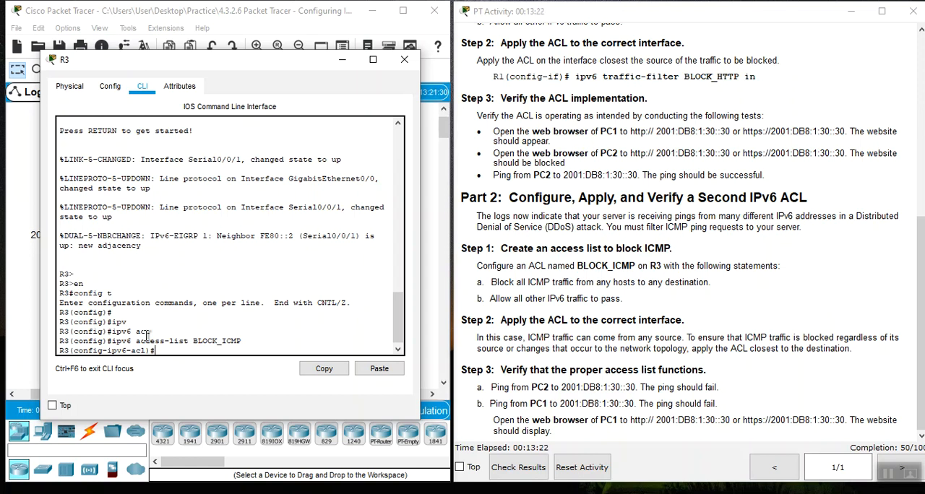
- Add a BLOCK_ICMP statement denying ICMP traffic from any host to any destination with deny icmp any any
{"action": "type", "text": "DE"}
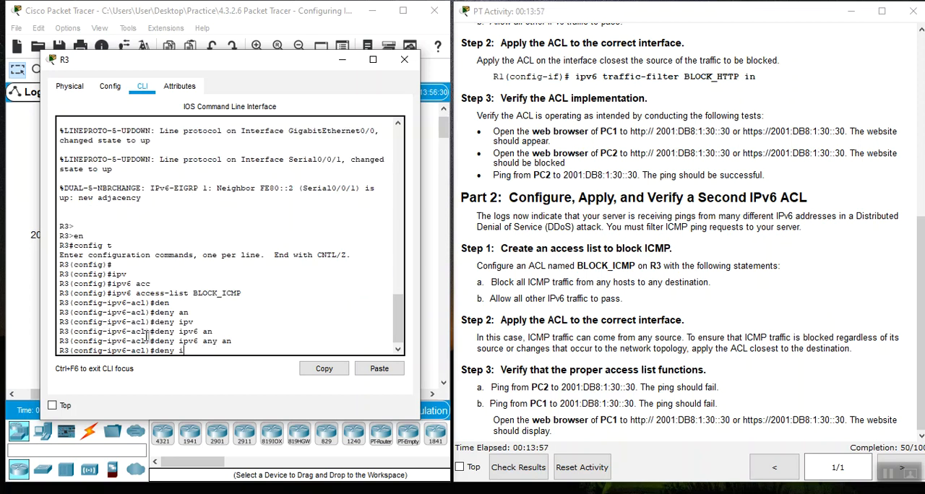
{"action": "key", "text": "BackSpace"}
{"action": "key", "text": "Tab"}
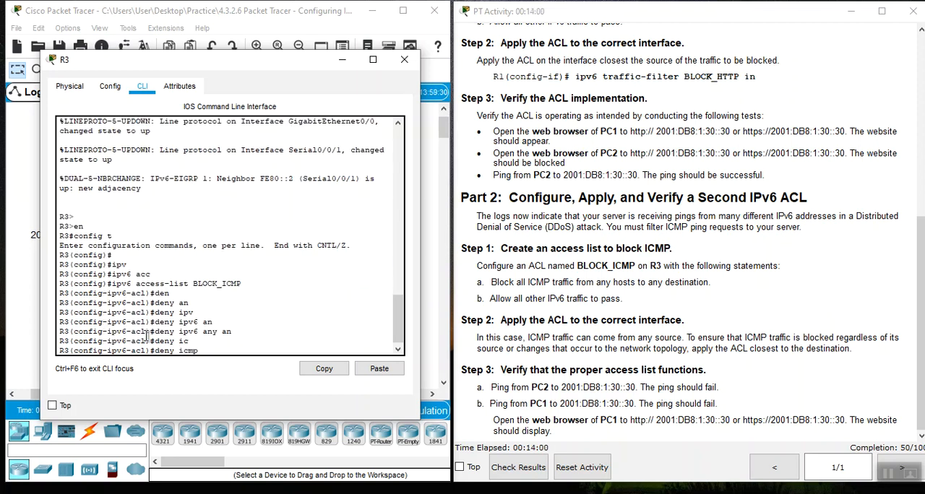
{"action": "type", "text": "an"}
{"action": "key", "text": "Tab"}
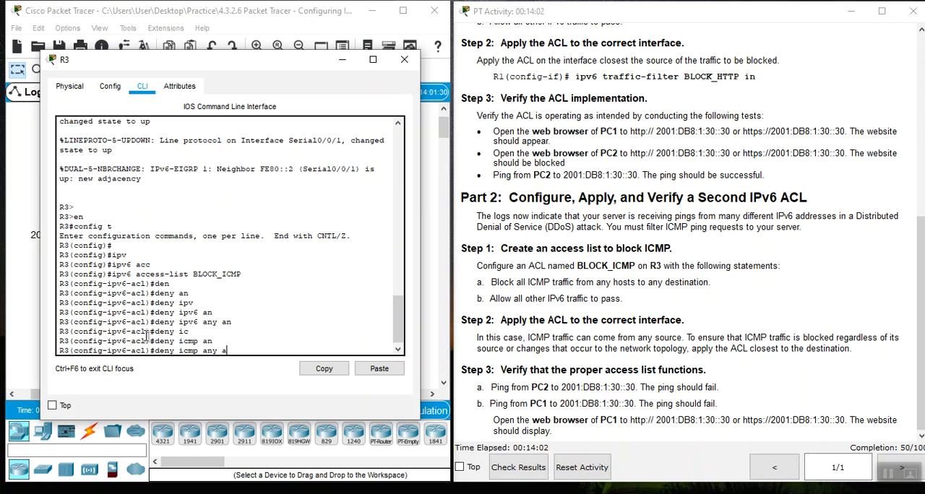
{"action": "type", "text": "an"}
{"action": "key", "text": "Tab"}
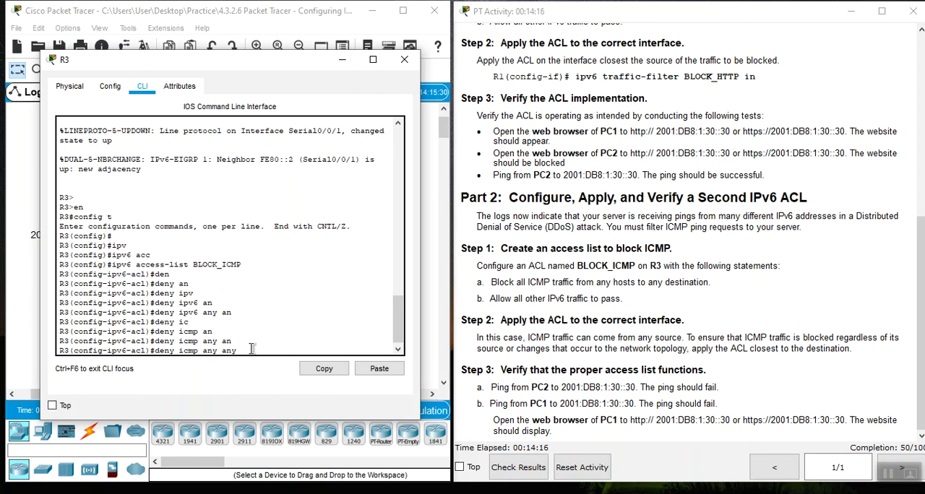
{"action": "key", "text": "Return"}
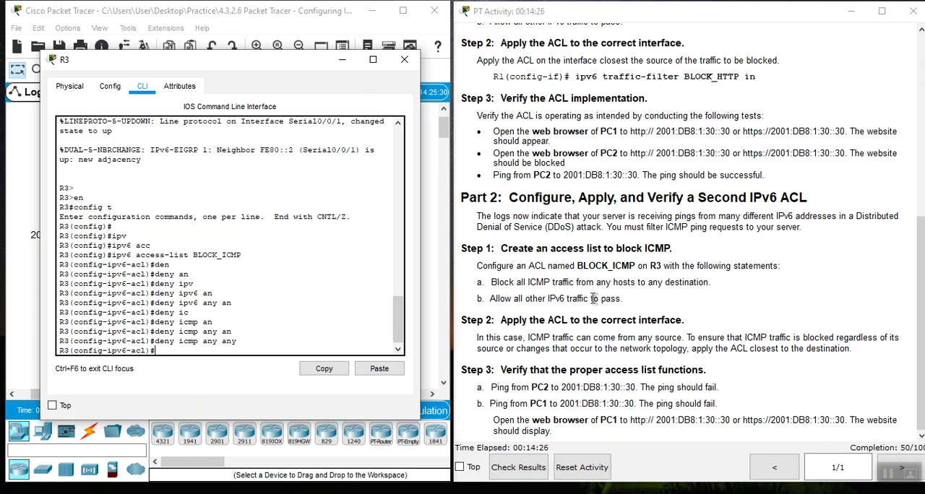
- Allow all other IPv6 traffic in BLOCK_ICMP with the statement permit ipv6 any any
{"action": "type", "text": "per"}
{"action": "key", "text": "Tab"}
{"action": "type", "text": "ipv"}
{"action": "key", "text": "Tab"}
{"action": "type", "text": "an"}
{"action": "key", "text": "Tab"}
{"action": "type", "text": "an"}
{"action": "key", "text": "Tab"}
{"action": "key", "text": "Return"}
{"action": "key", "text": "Return"}
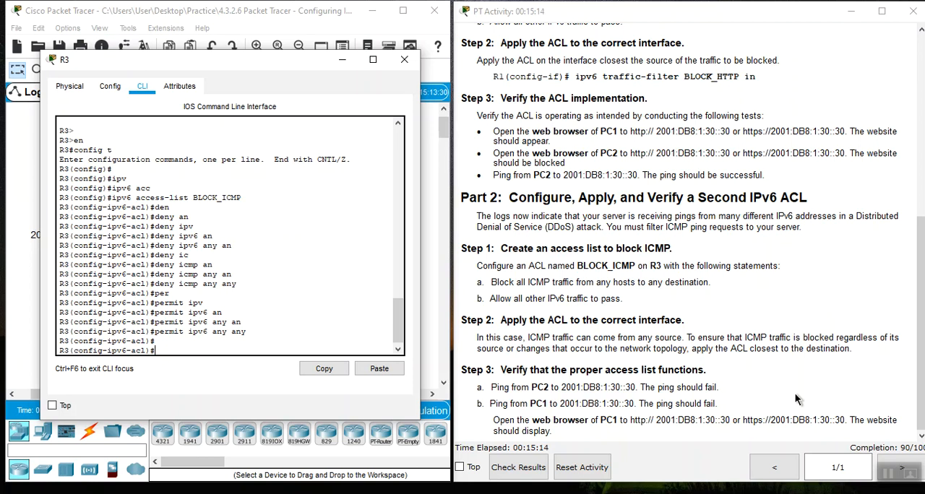
- Check in the topology which R3 interface faces Server3, then enter interface configuration mode for gi0/0 on R3
{"action": "left_click", "coordinate": [343, 60]}
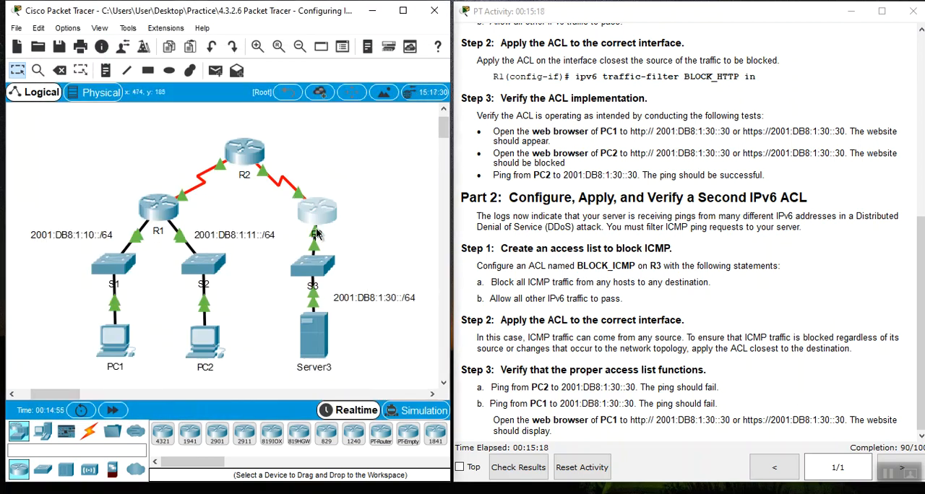
{"action": "mouse_move", "coordinate": [316, 232]}
{"action": "left_click", "coordinate": [316, 216]}
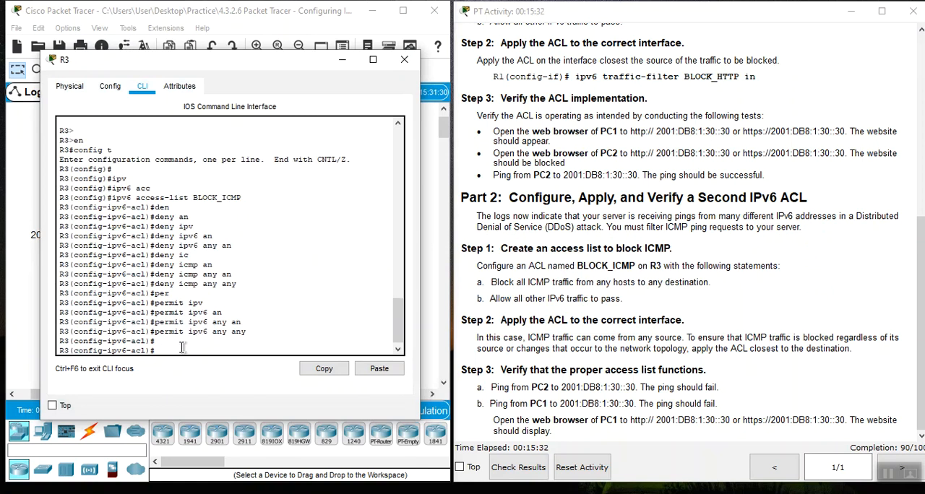
{"action": "left_click_drag", "start_coordinate": [265, 58], "coordinate": [281, 46]}
{"action": "type", "text": "int gi"}
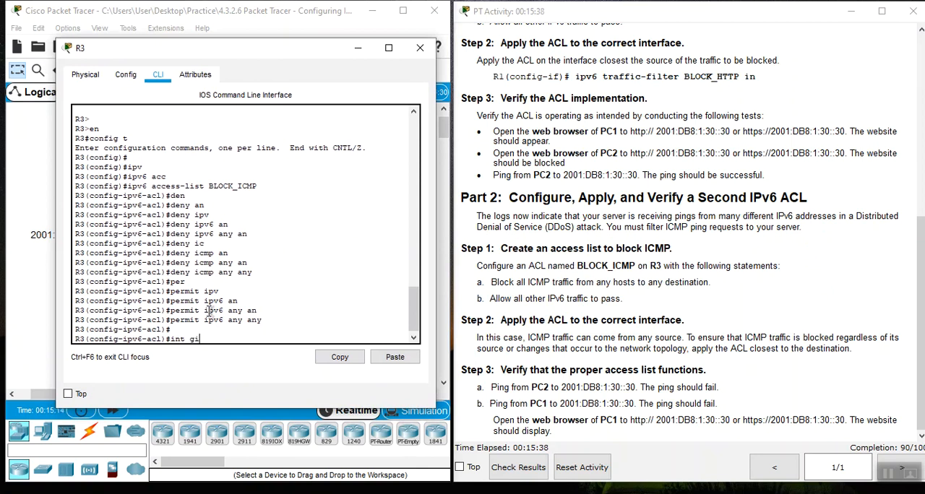
{"action": "type", "text": "0/0"}
{"action": "key", "text": "Return"}
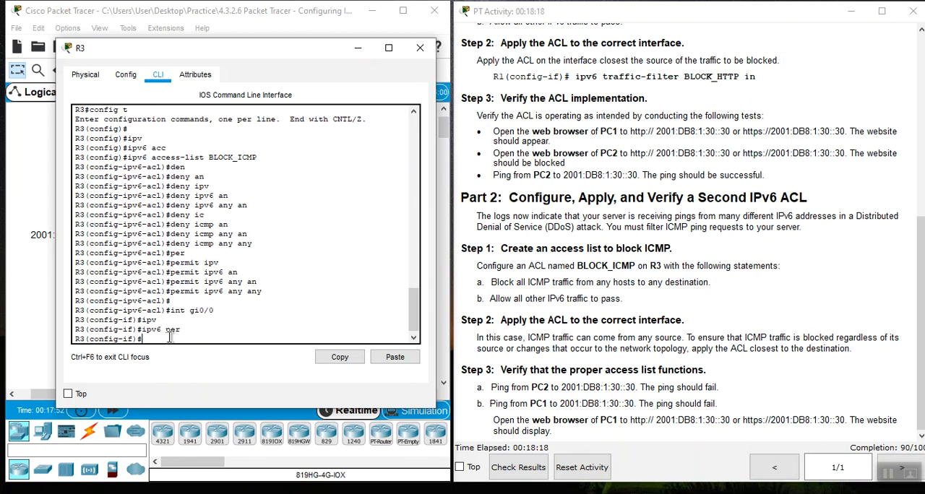
- Apply the BLOCK_ICMP access list outbound on R3's gi0/0 with ipv6 traffic-filter BLOCK_ICMP out, then close R3's window
{"action": "type", "text": "ipv"}
{"action": "key", "text": "Tab"}
{"action": "type", "text": "tr"}
{"action": "key", "text": "Tab"}
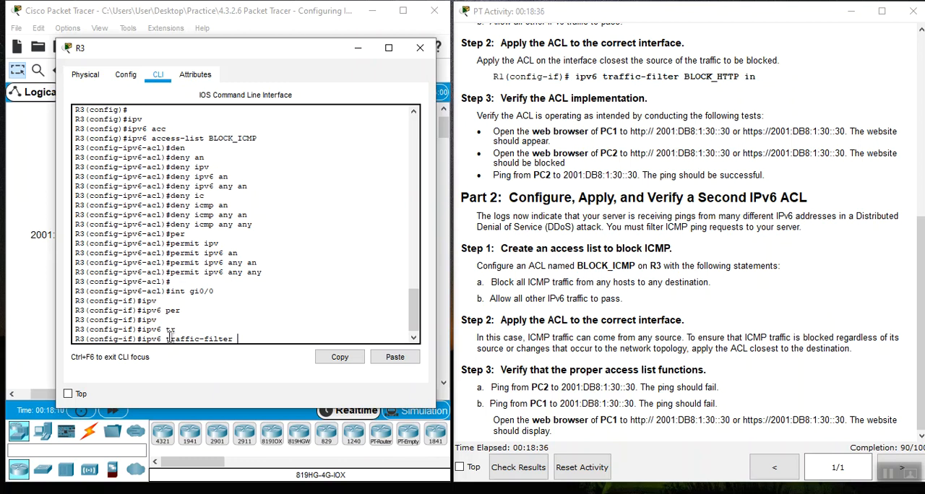
{"action": "type", "text": "BLOCK_ICMP out"}
{"action": "key", "text": "Return"}
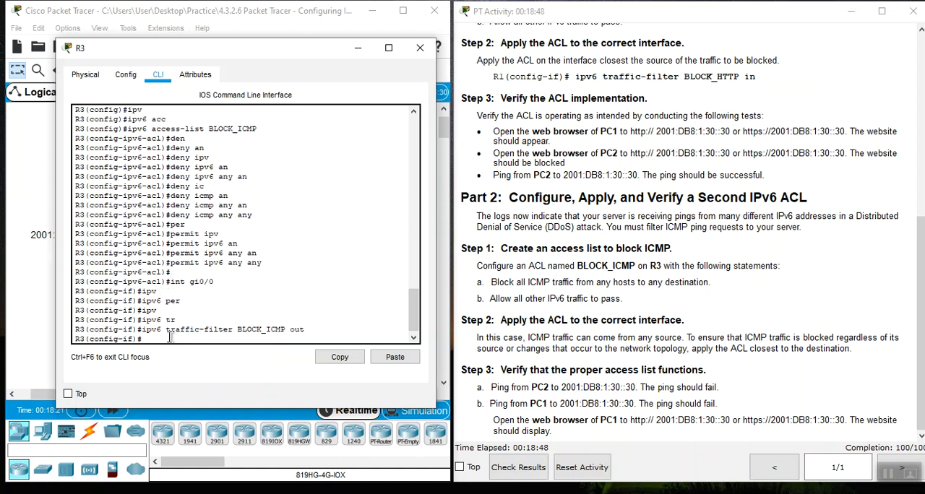
{"action": "key", "text": "Return"}
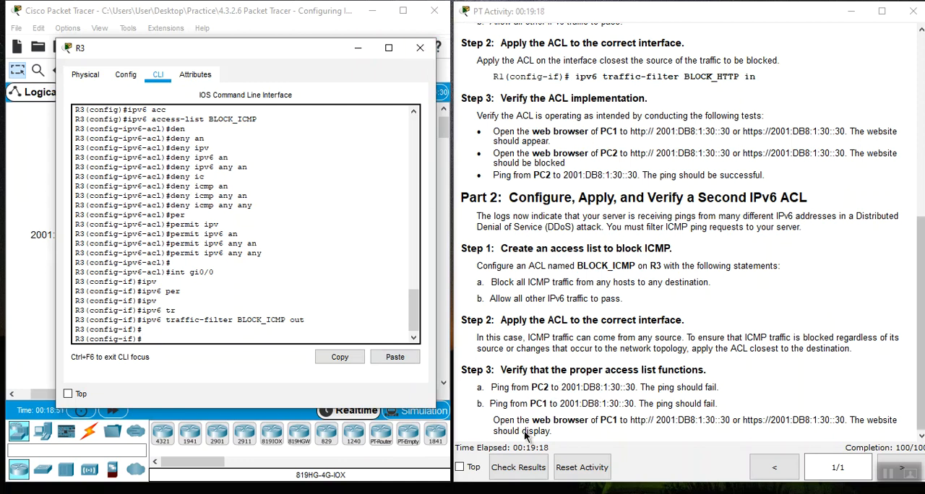
{"action": "left_click", "coordinate": [419, 51]}
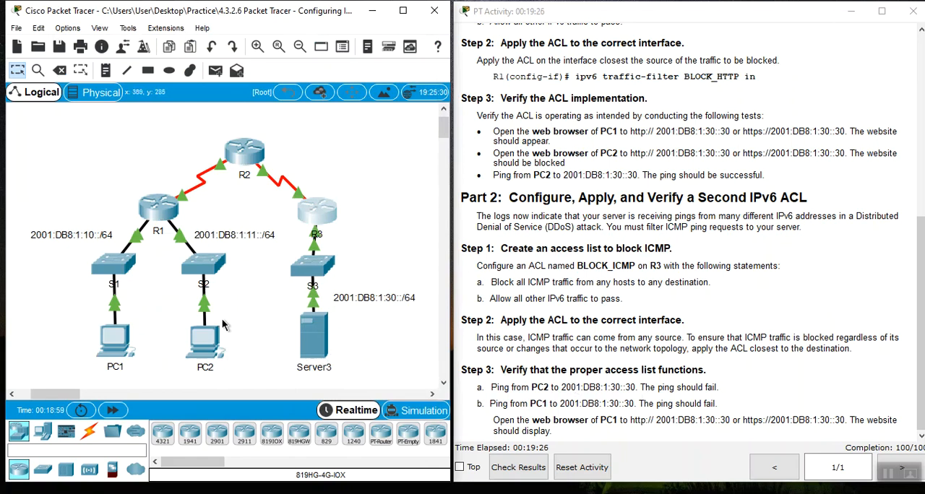
- Ping 2001:DB8:1:30::30 from PC2's command prompt to test the ICMP block, then close PC2's window
{"action": "left_click", "coordinate": [202, 350]}
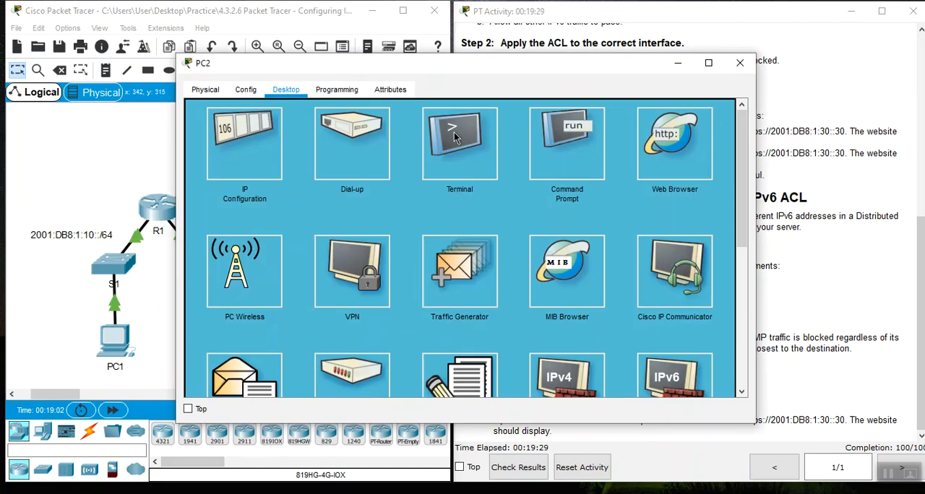
{"action": "left_click", "coordinate": [597, 164]}
{"action": "left_click_drag", "start_coordinate": [601, 66], "coordinate": [457, 53]}
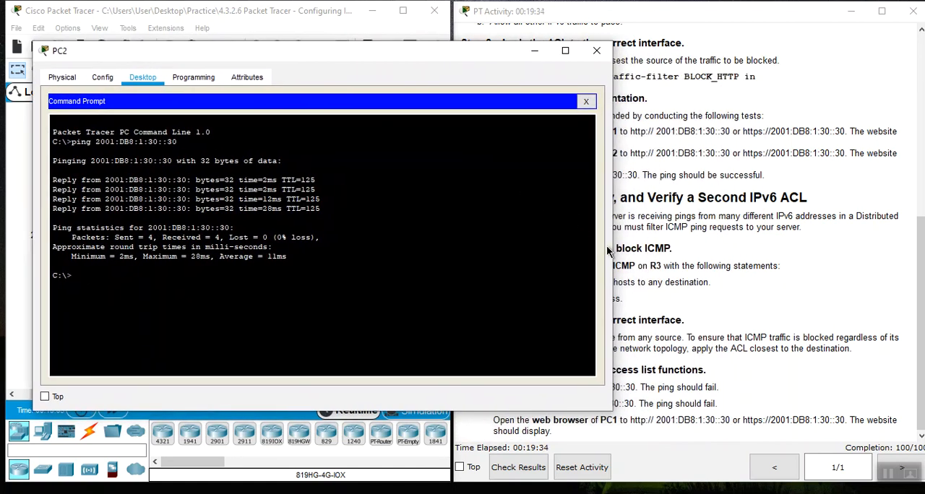
{"action": "left_click_drag", "start_coordinate": [611, 248], "coordinate": [465, 248]}
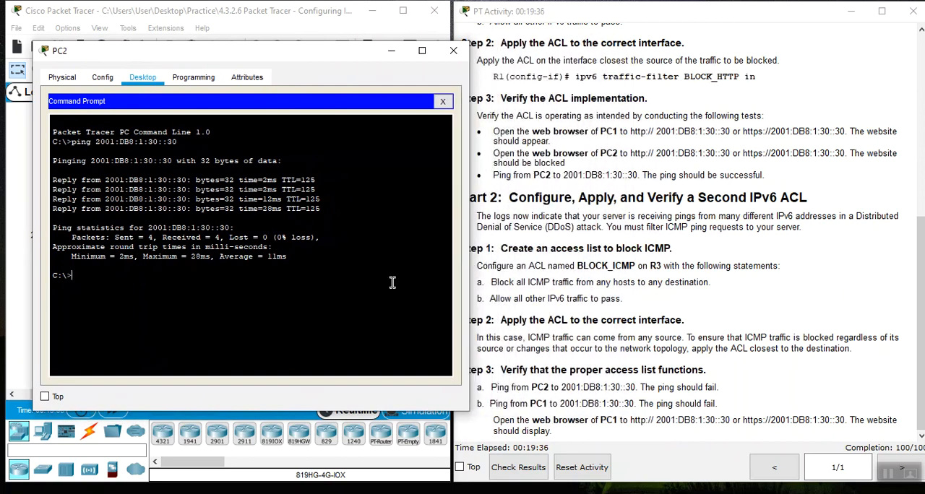
{"action": "type", "text": "ping"}
{"action": "right_click", "coordinate": [219, 290]}
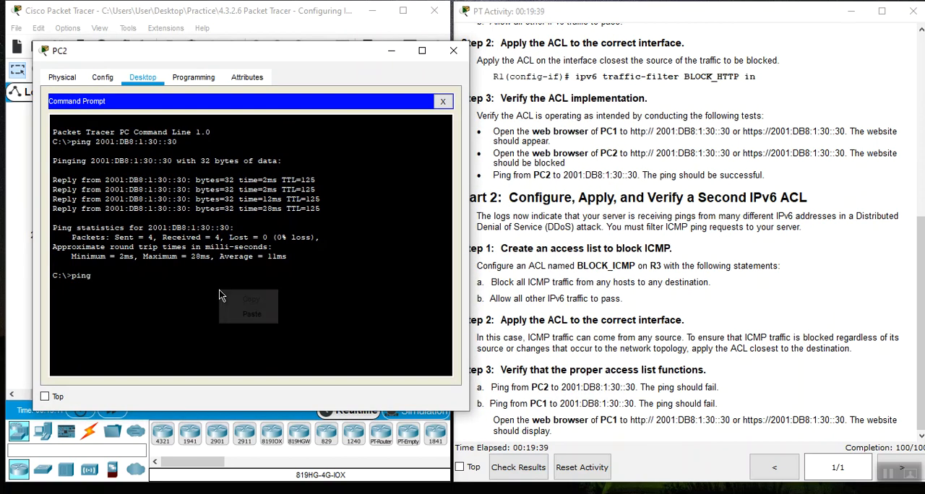
{"action": "left_click", "coordinate": [247, 315]}
{"action": "key", "text": "Return"}
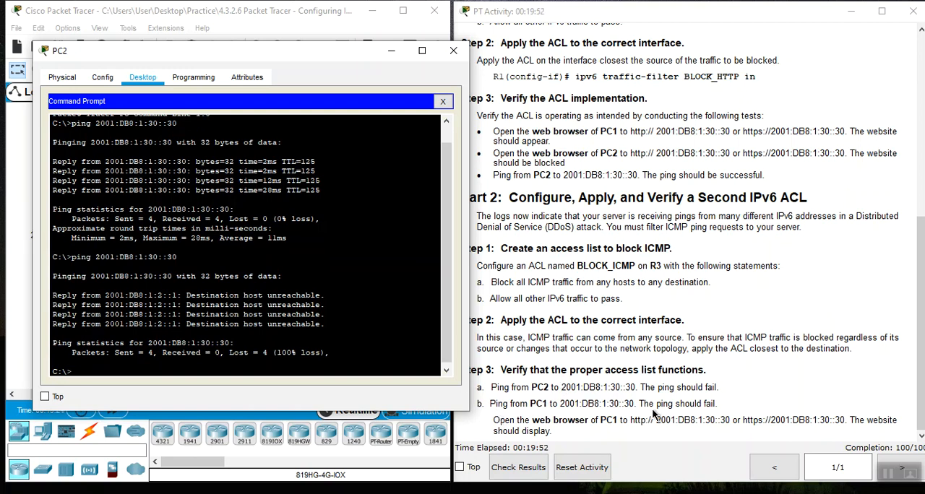
{"action": "left_click", "coordinate": [443, 101]}
{"action": "left_click", "coordinate": [453, 51]}
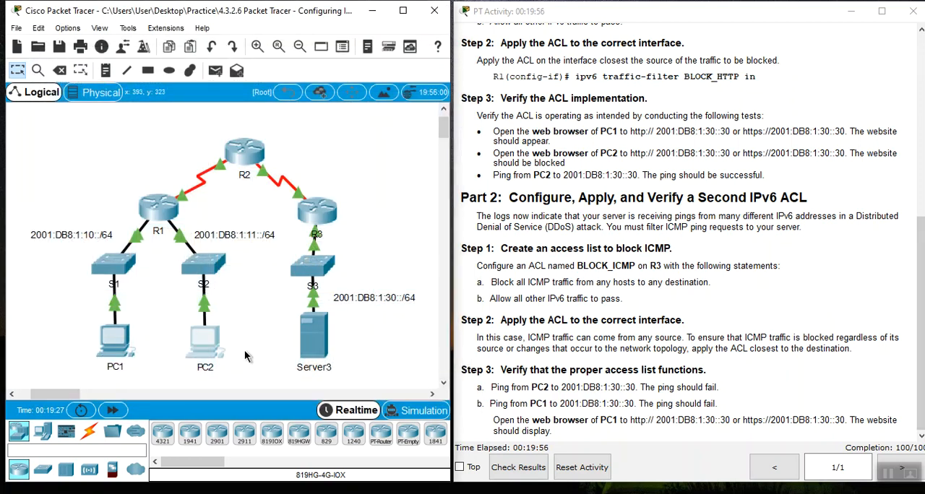
- Ping 2001:DB8:1:30::30 from PC1's command prompt to test the ICMP block, then close PC1's window
{"action": "left_click", "coordinate": [116, 341]}
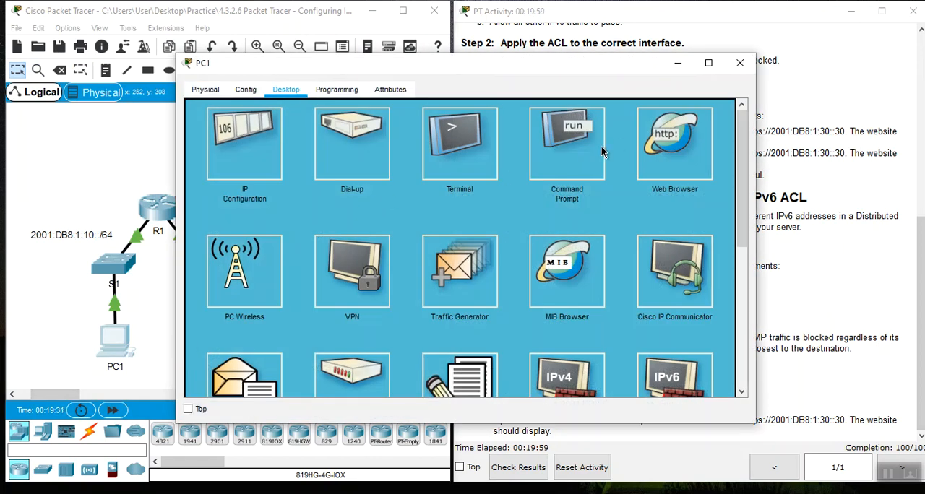
{"action": "left_click", "coordinate": [572, 174]}
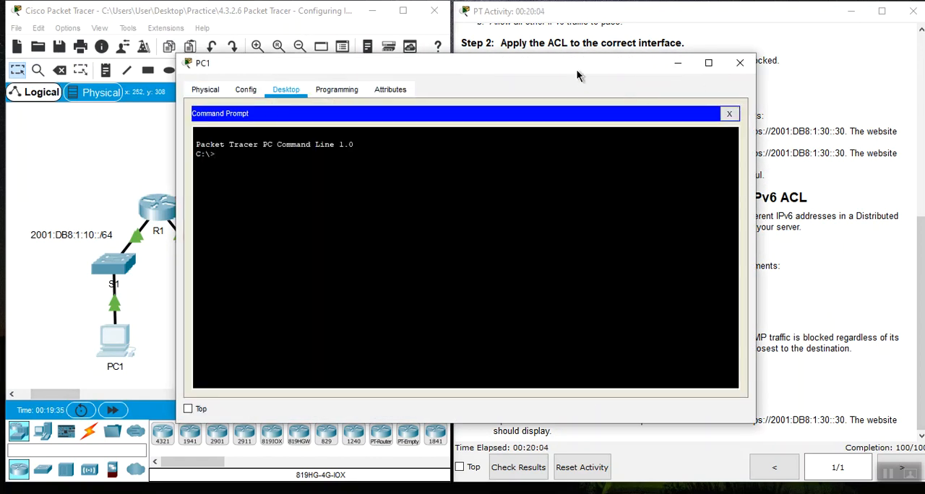
{"action": "left_click_drag", "start_coordinate": [570, 63], "coordinate": [394, 62]}
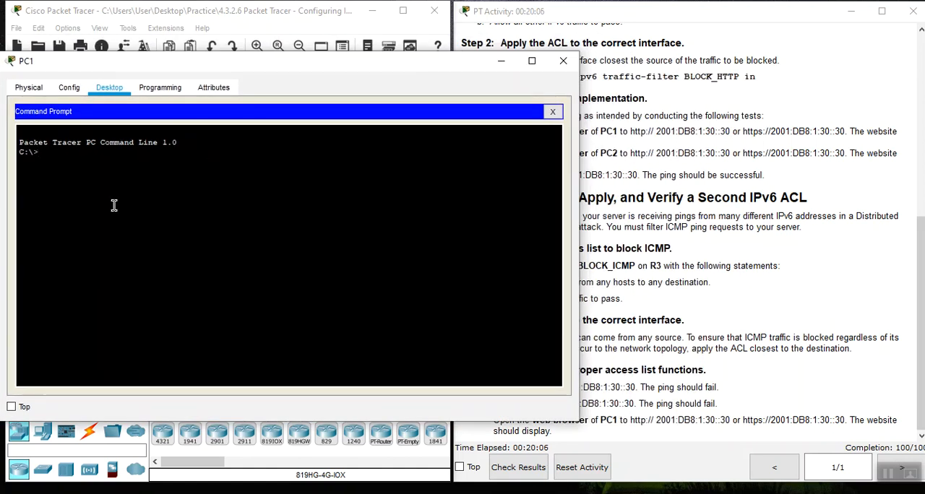
{"action": "right_click", "coordinate": [140, 179]}
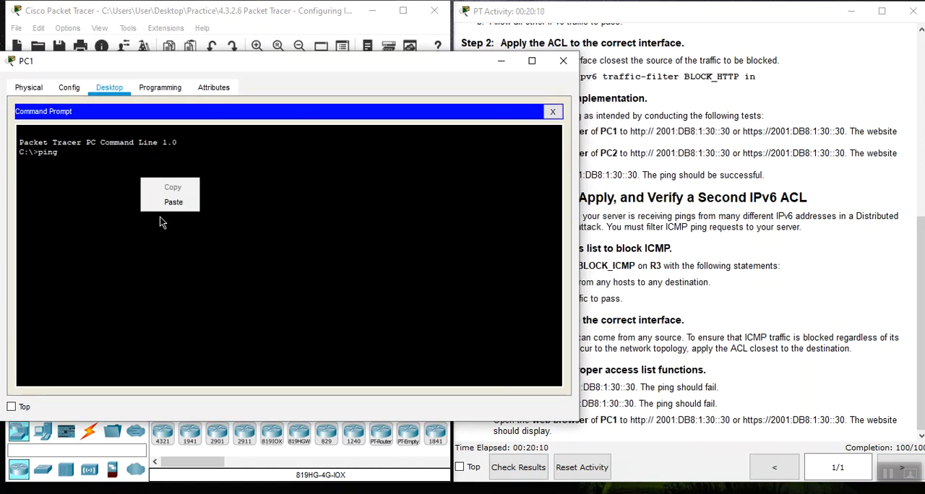
{"action": "left_click", "coordinate": [171, 203]}
{"action": "key", "text": "Return"}
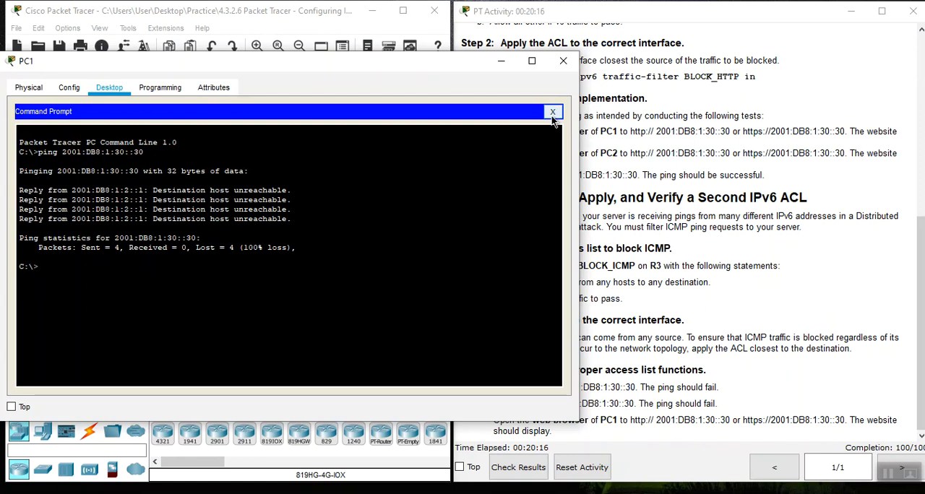
{"action": "left_click", "coordinate": [563, 61]}
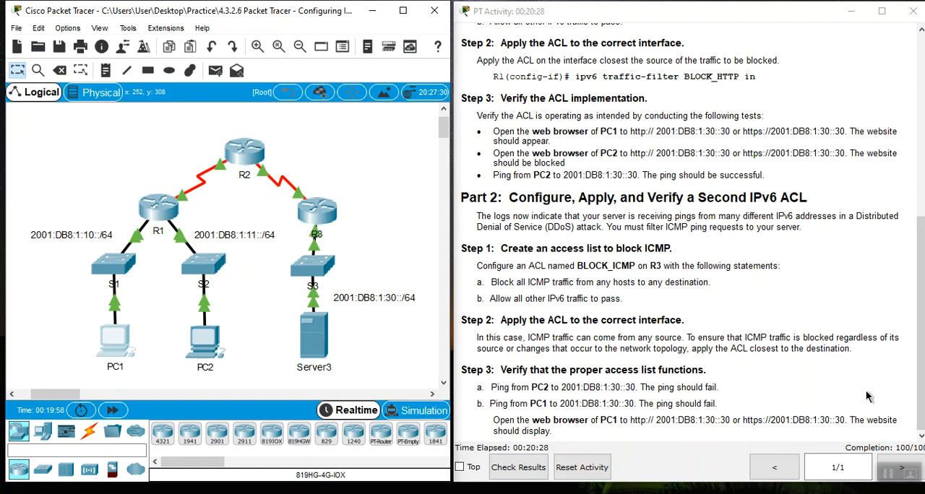
- Load 2001:DB8:1:30::30 in PC1's web browser to test HTTP access to Server3, then close PC1's window
{"action": "left_click", "coordinate": [109, 350]}
{"action": "left_click", "coordinate": [673, 142]}
{"action": "left_click", "coordinate": [376, 128]}
{"action": "right_click", "coordinate": [374, 129]}
{"action": "left_click", "coordinate": [403, 201]}
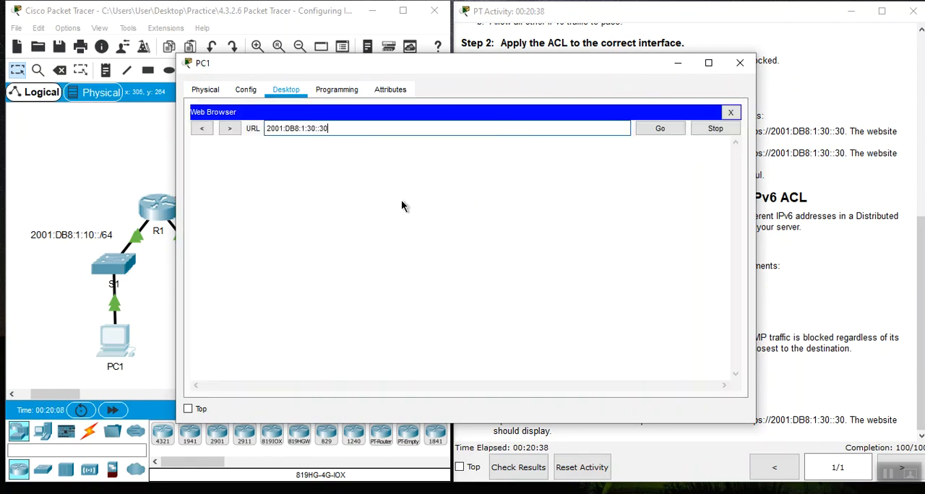
{"action": "left_click", "coordinate": [671, 132]}
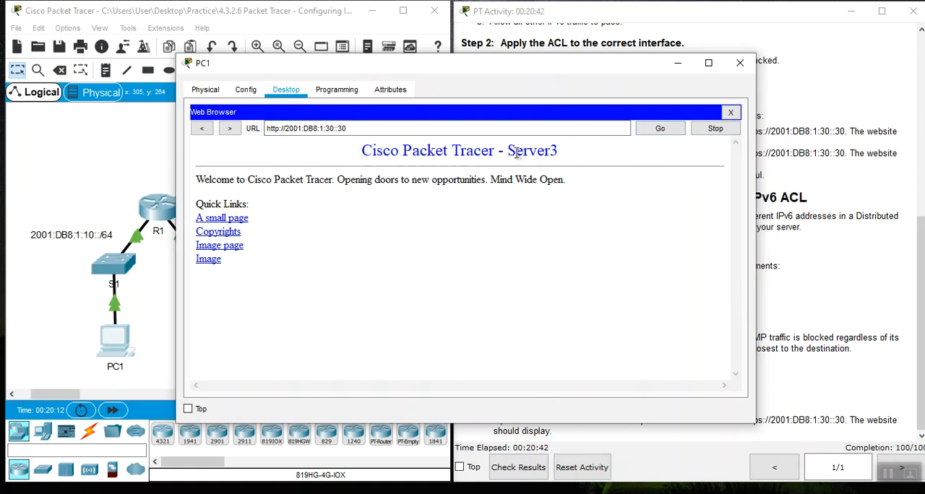
{"action": "left_click_drag", "start_coordinate": [506, 154], "coordinate": [576, 145]}
{"action": "left_click", "coordinate": [731, 113]}
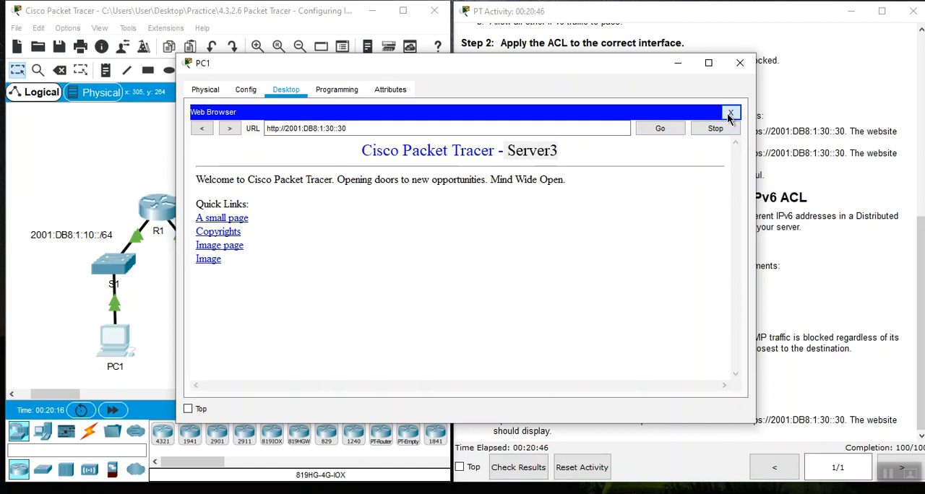
{"action": "left_click", "coordinate": [740, 64]}
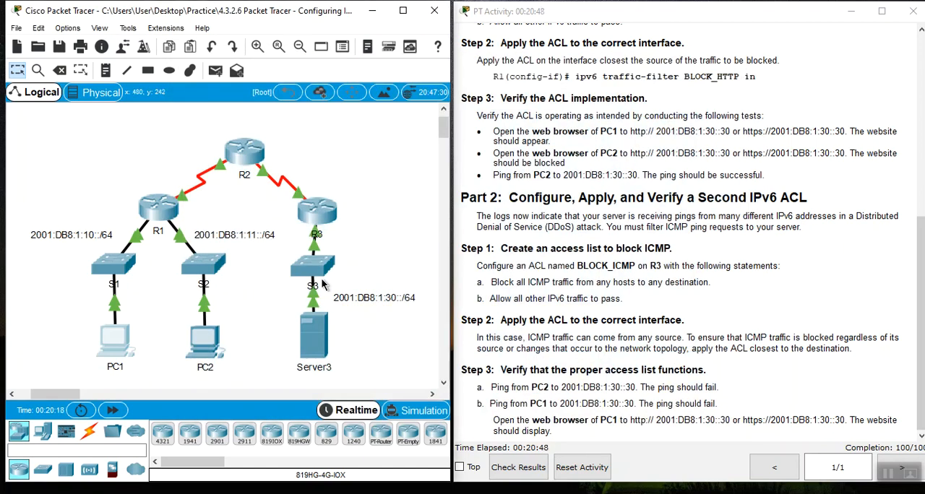